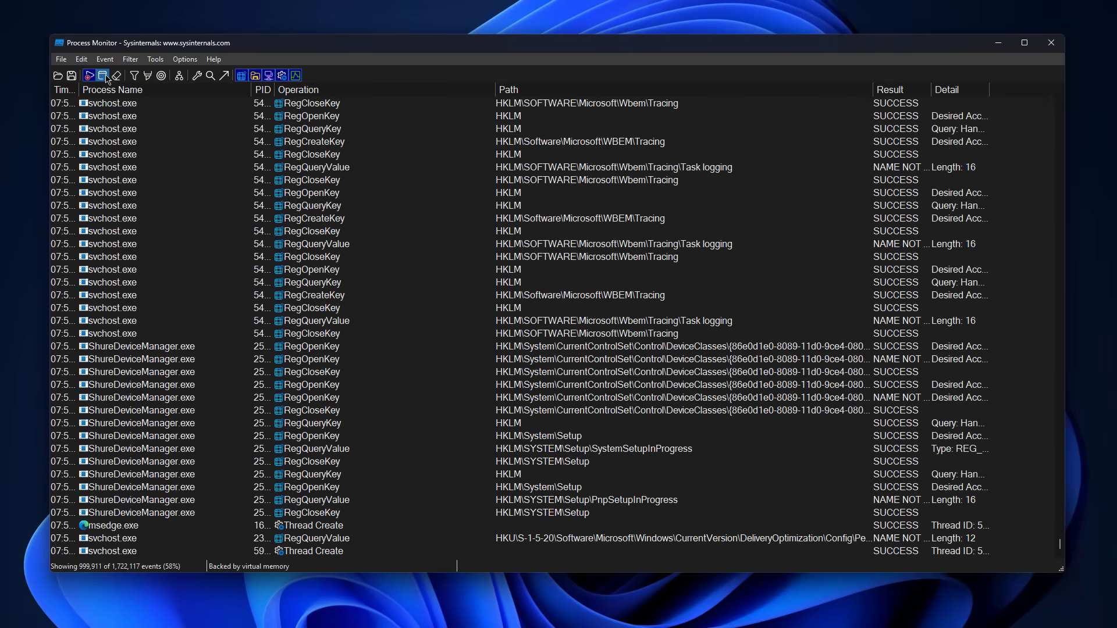
# Pause event-list autoscroll, select the msedge.exe Thread Create event, and bring up the Filter menu
pyautogui.click(107, 78)
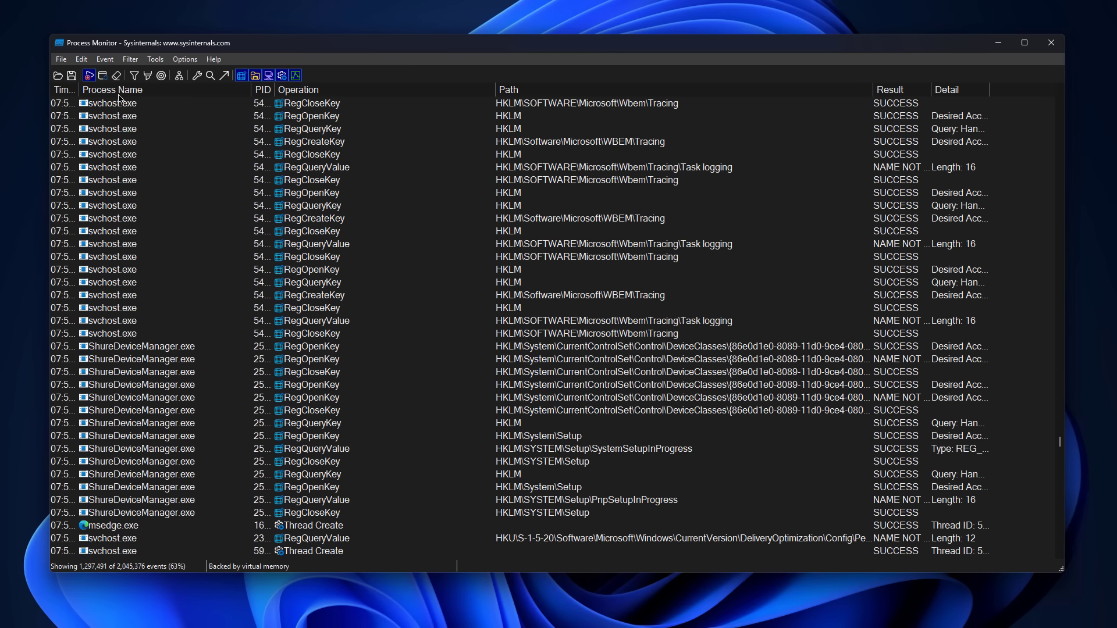
pyautogui.click(99, 527)
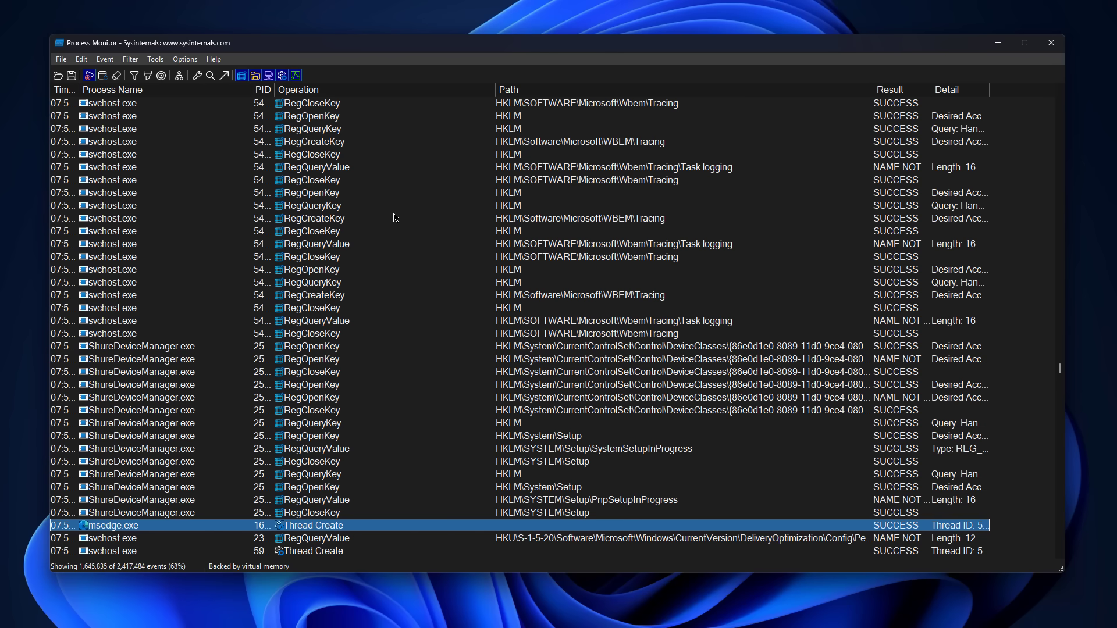
pyautogui.click(131, 60)
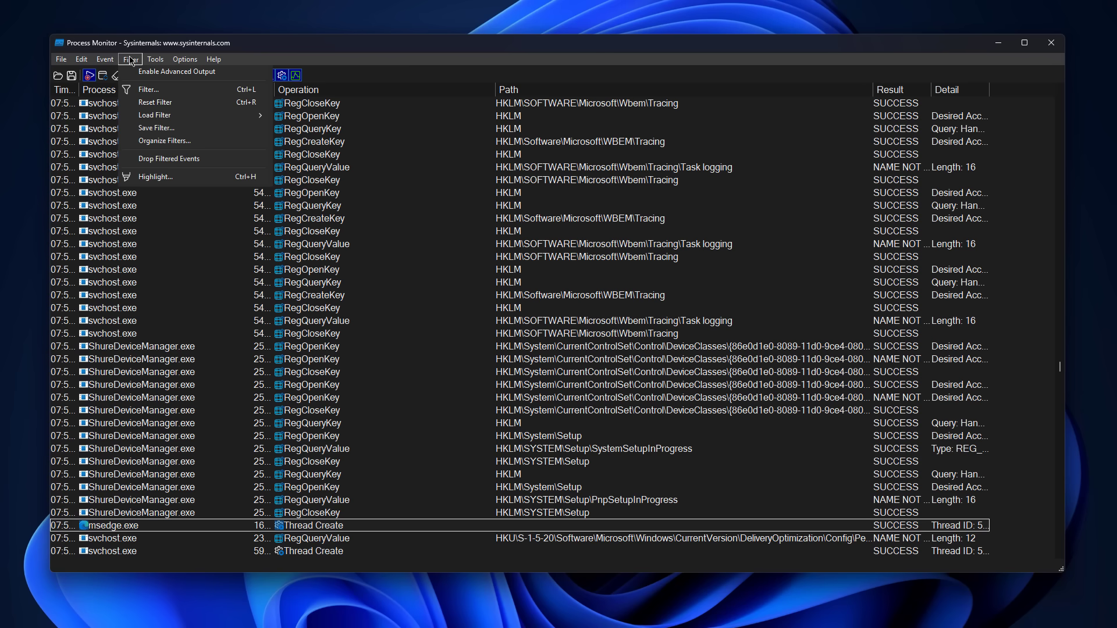
# Build the rule Process Name is Discord.exe then Include, add it to the filter list and apply it
pyautogui.click(149, 93)
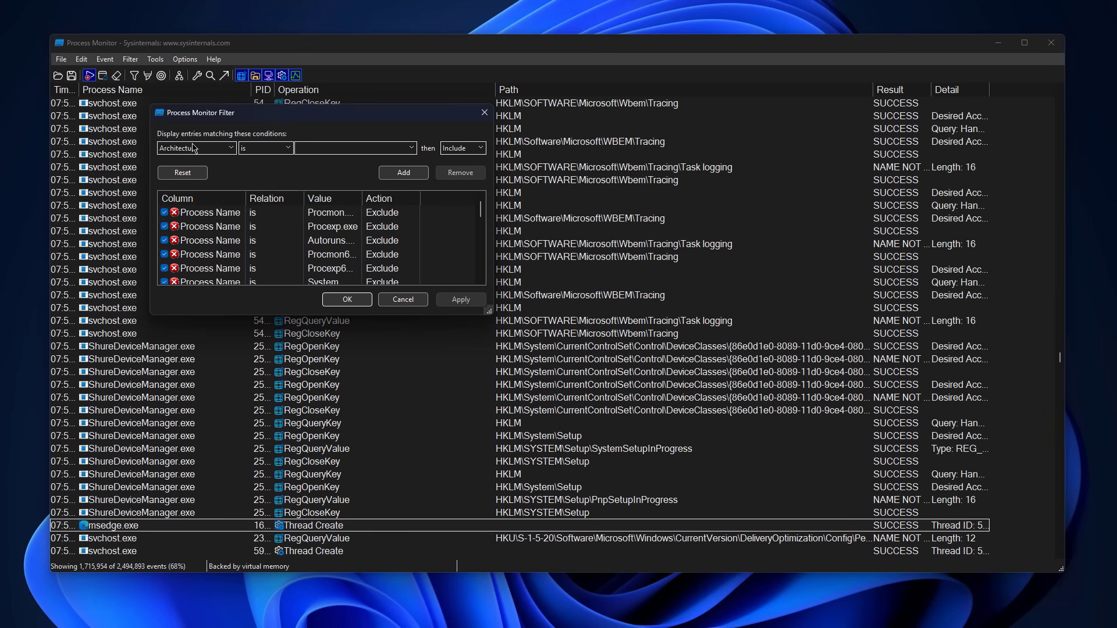
pyautogui.click(193, 148)
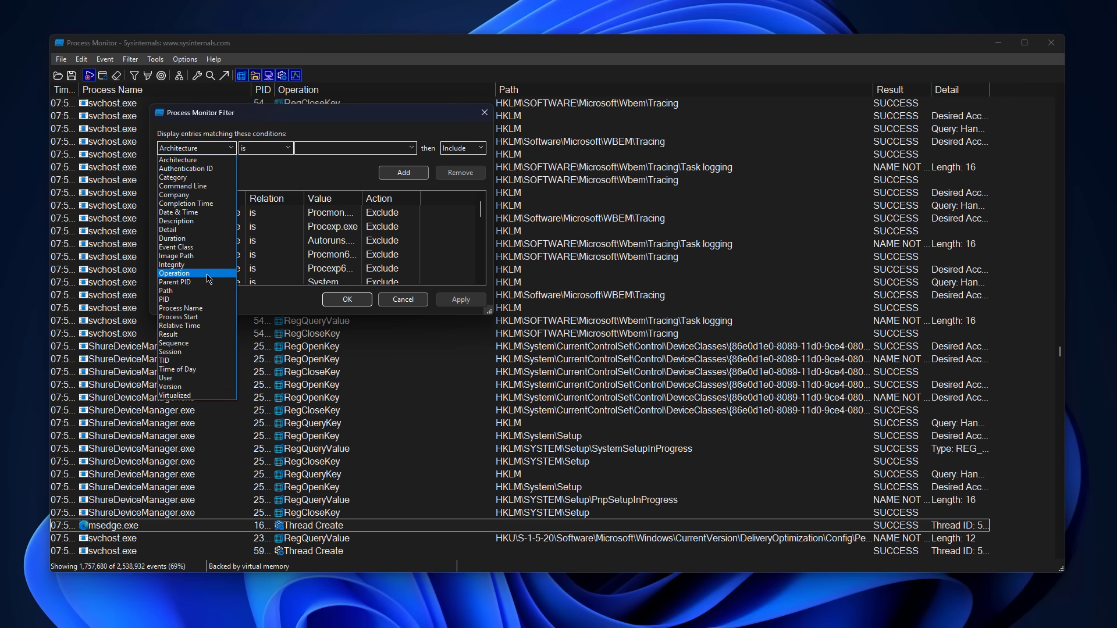
pyautogui.click(195, 309)
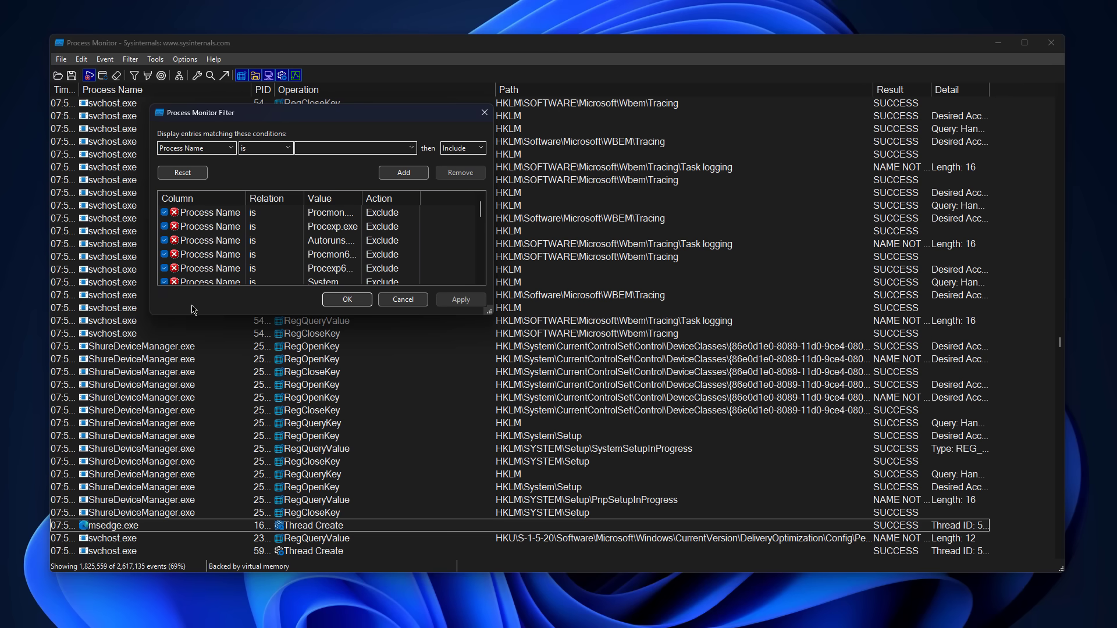
pyautogui.click(248, 150)
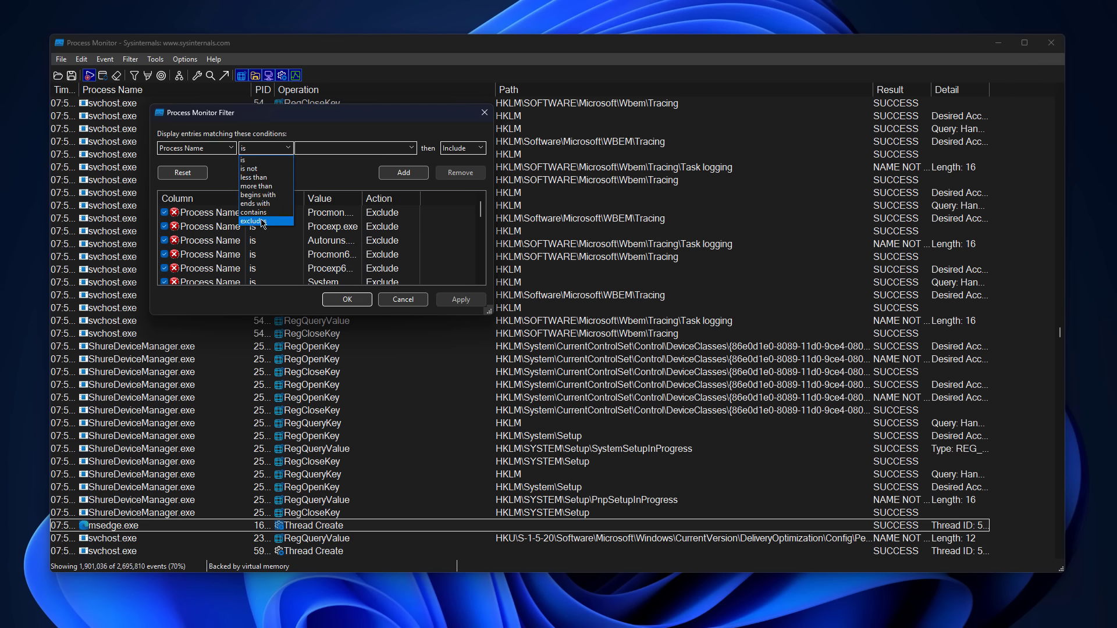
pyautogui.click(256, 160)
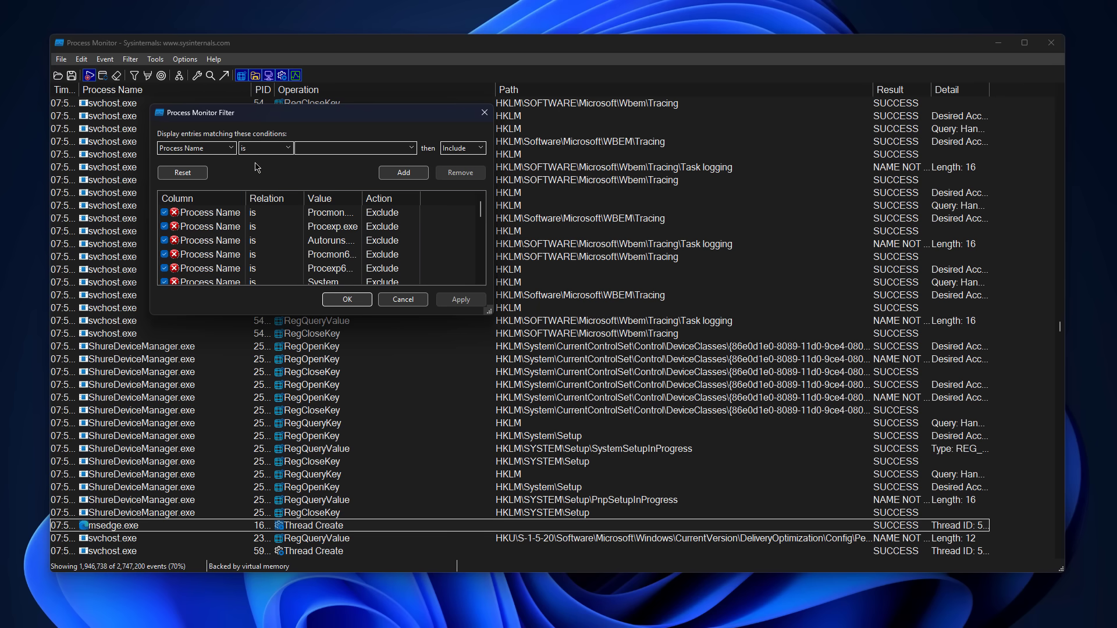
pyautogui.click(411, 148)
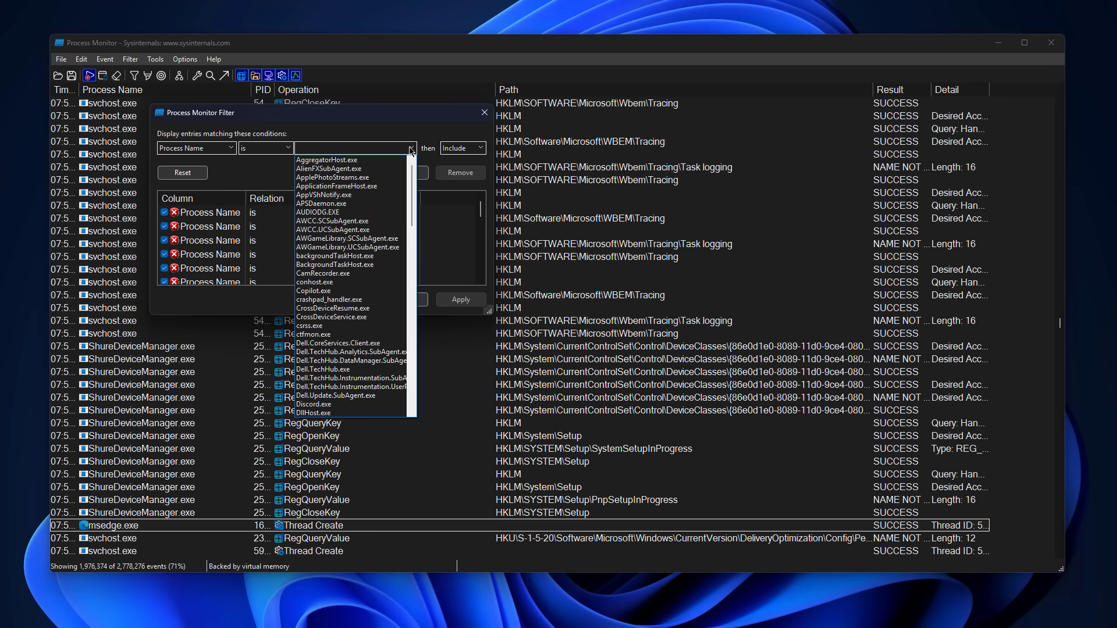
pyautogui.write('dis')
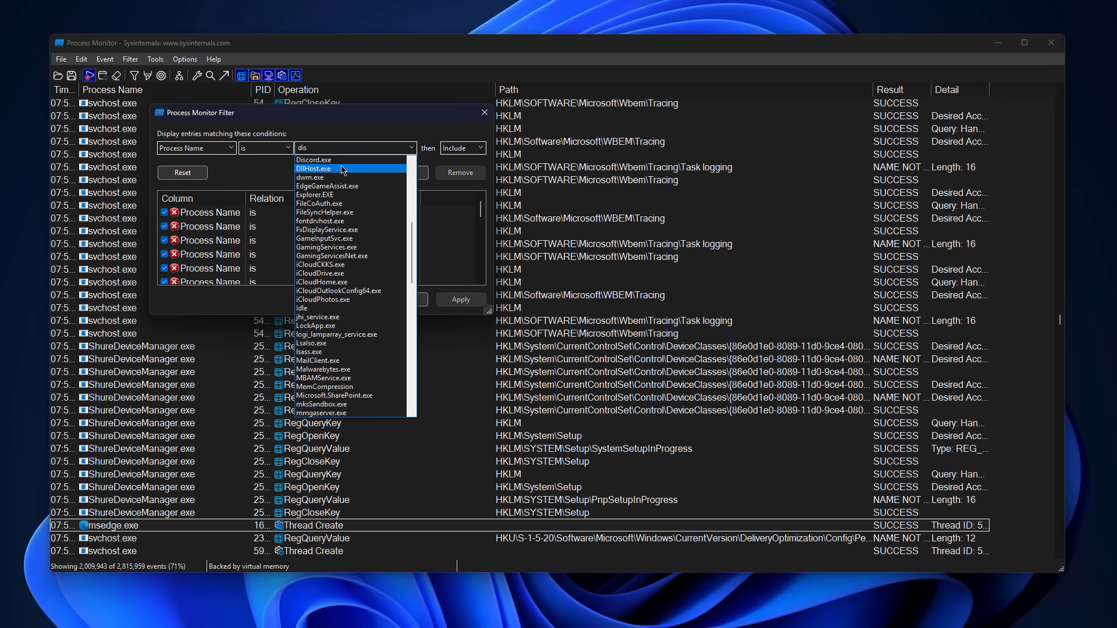
pyautogui.click(314, 221)
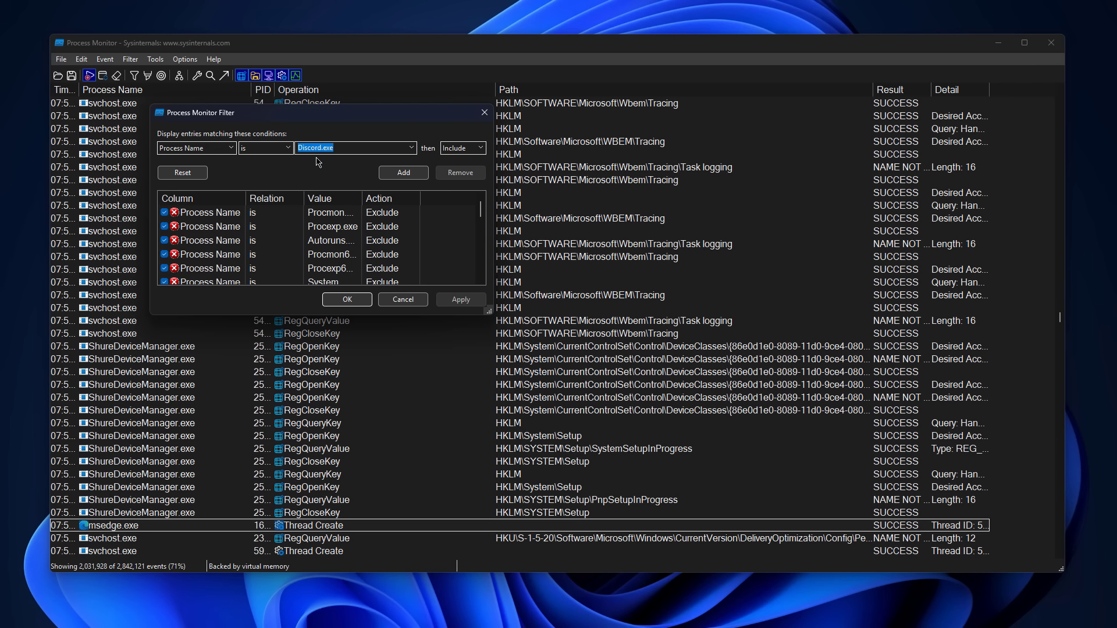
pyautogui.click(462, 148)
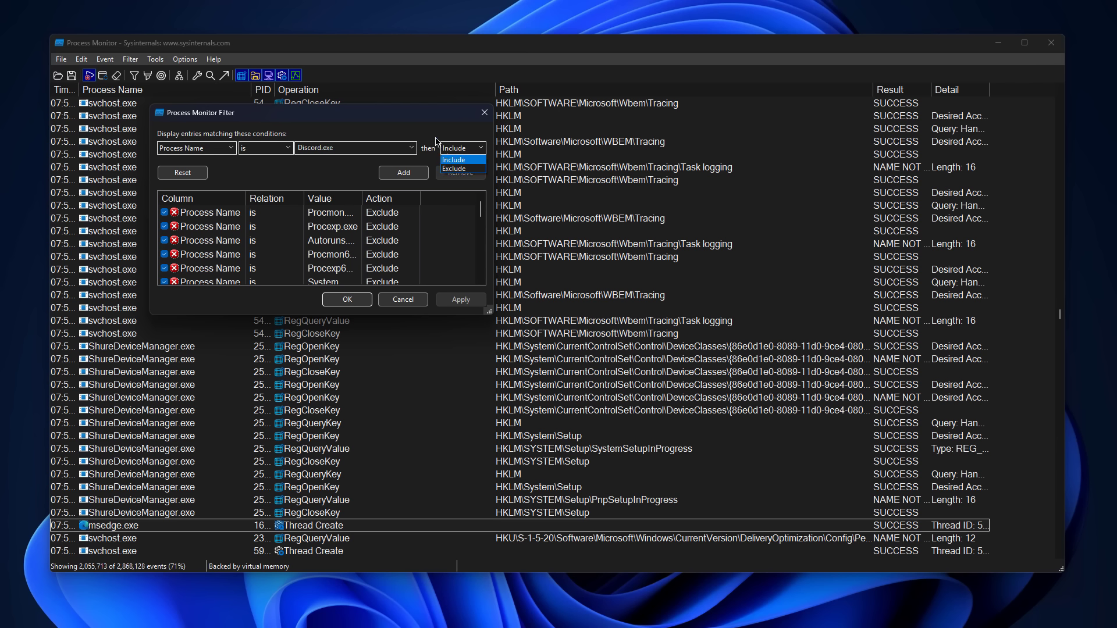
pyautogui.click(438, 141)
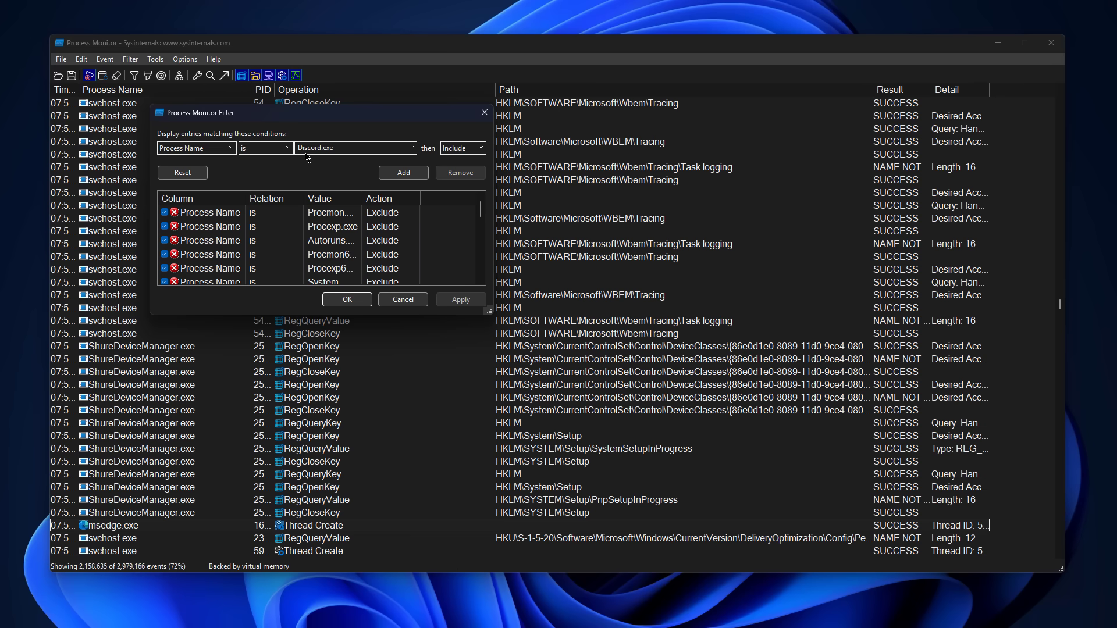
pyautogui.click(403, 173)
pyautogui.click(453, 299)
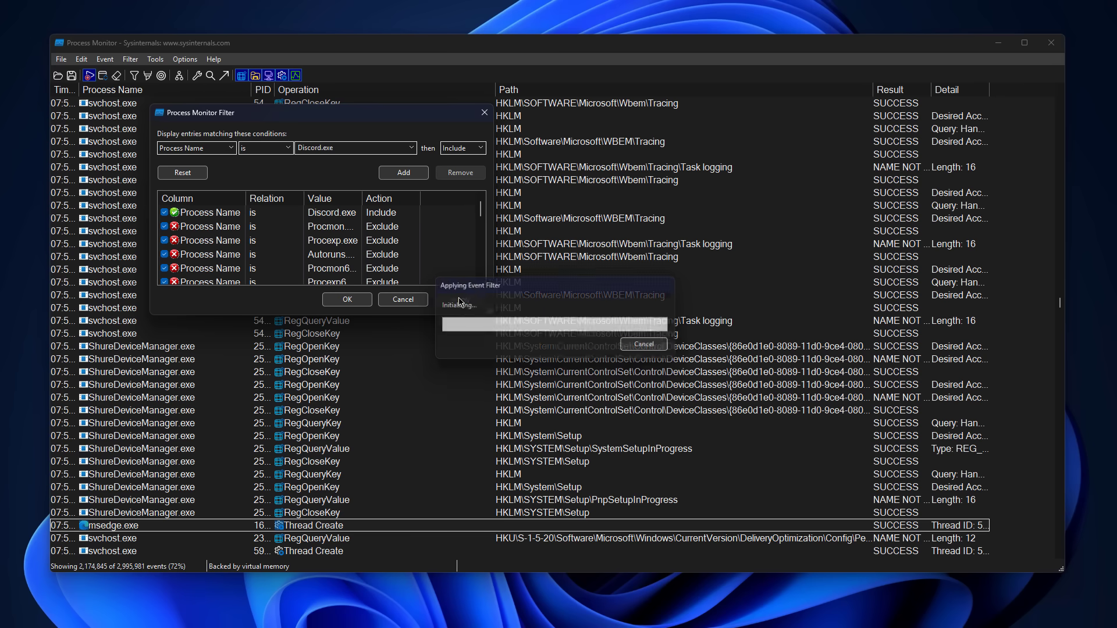
# Close the Process Monitor Filter dialog with OK and select Discord's TCP Send event
pyautogui.click(347, 300)
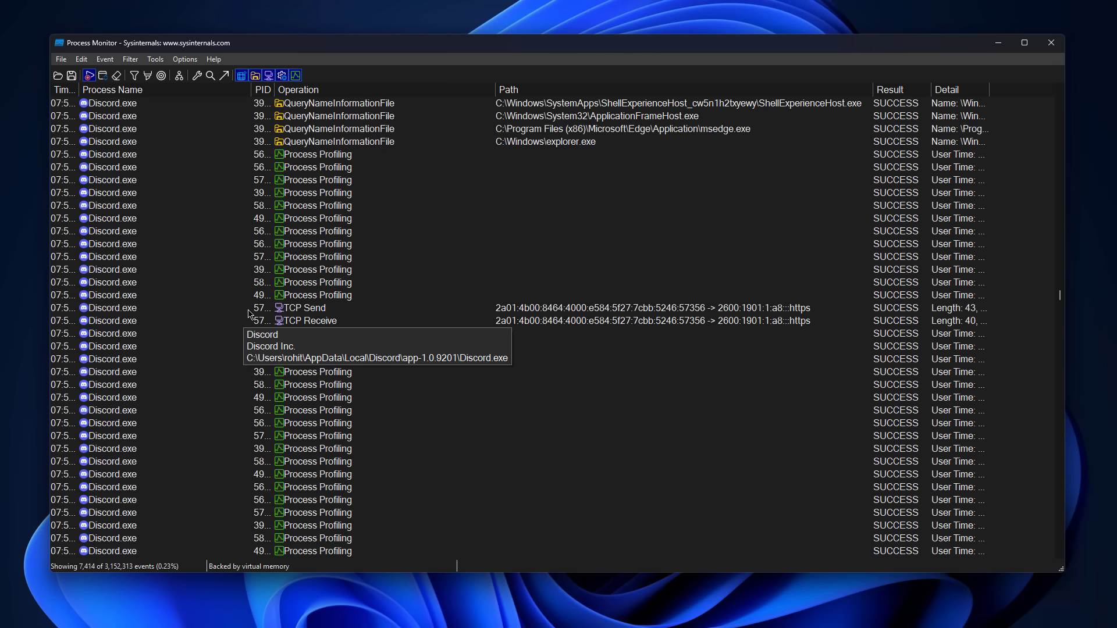
pyautogui.click(248, 311)
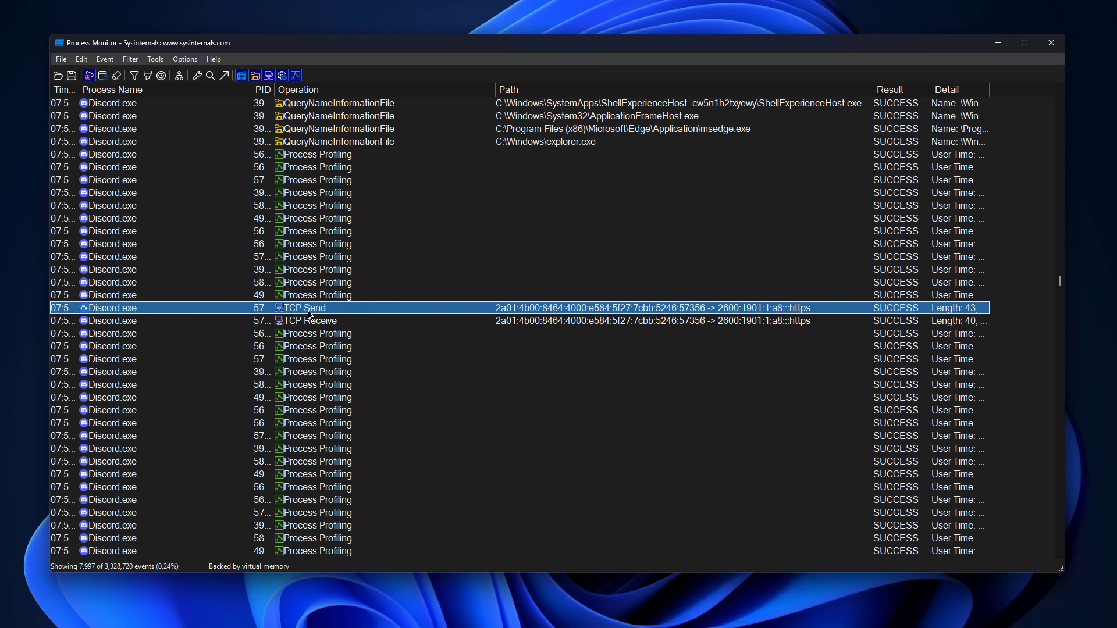
# Bring up the Event Properties of Discord's TCP Send event, centre the window and check its network path
pyautogui.doubleClick(309, 312)
pyautogui.moveTo(214, 29); pyautogui.dragTo(423, 146)
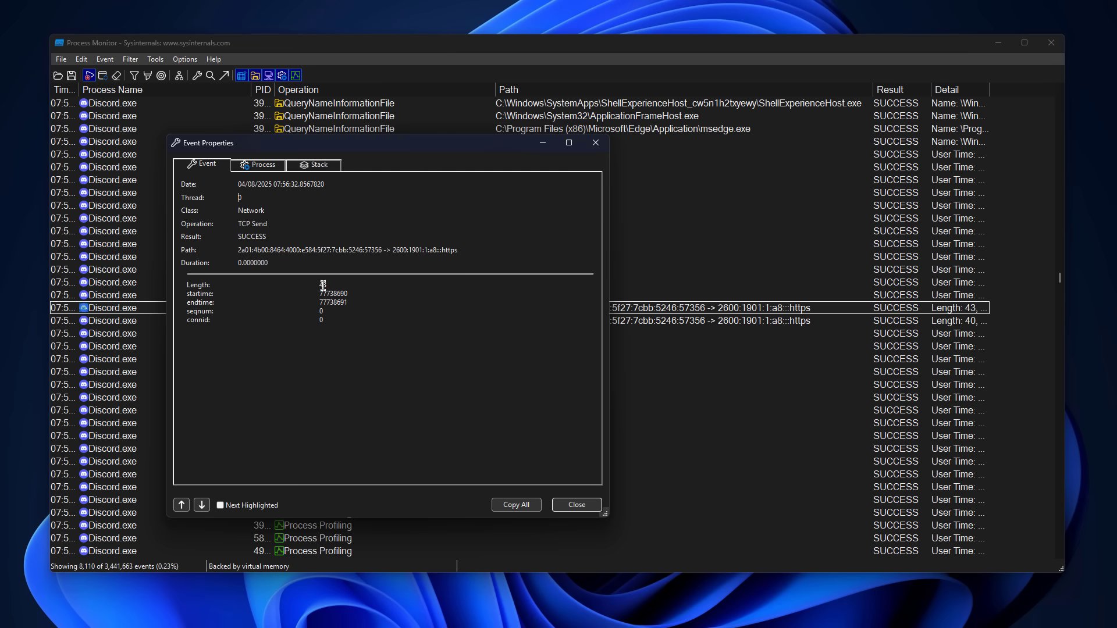
pyautogui.moveTo(348, 250); pyautogui.dragTo(447, 251)
pyautogui.click(458, 250)
# View the Process tab with Discord's command line, enlarge the window and widen the Module column
pyautogui.click(250, 168)
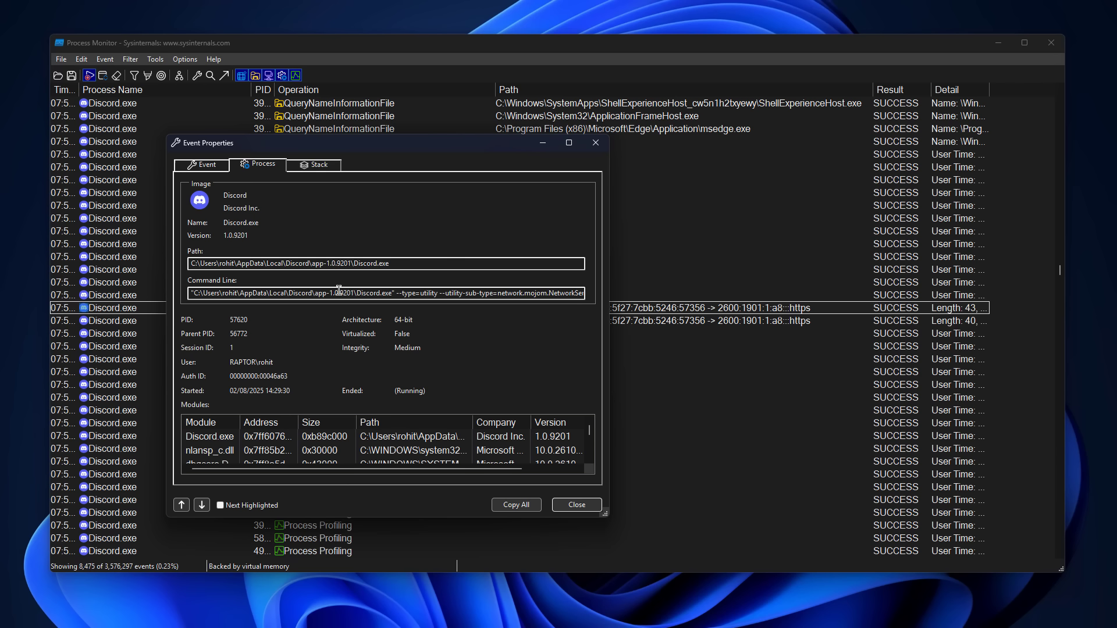
pyautogui.moveTo(352, 293); pyautogui.dragTo(604, 297)
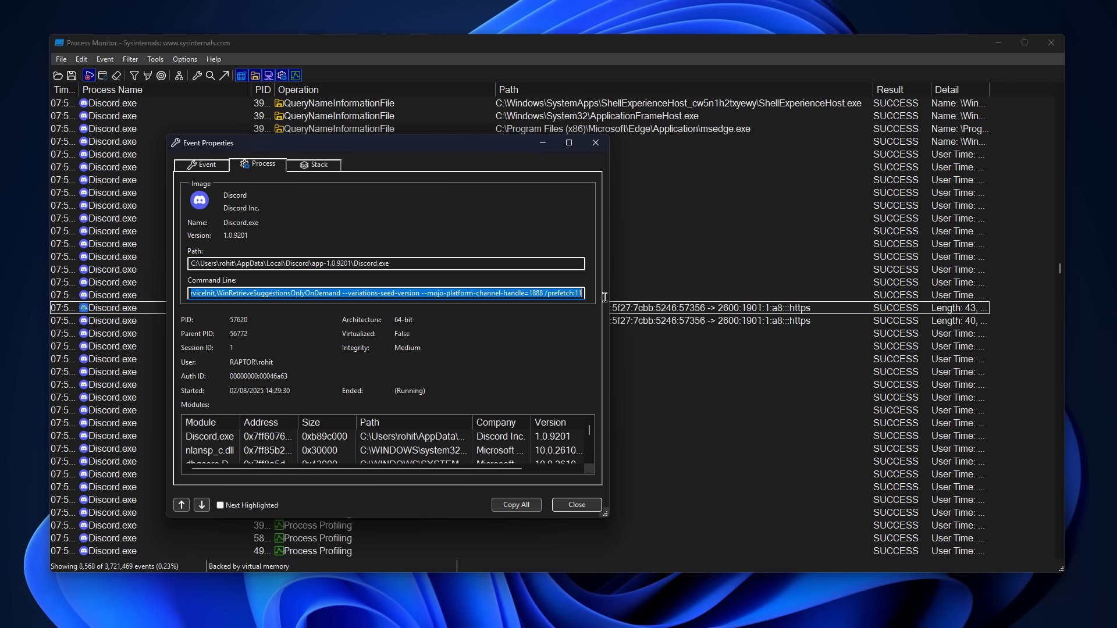
pyautogui.click(505, 295)
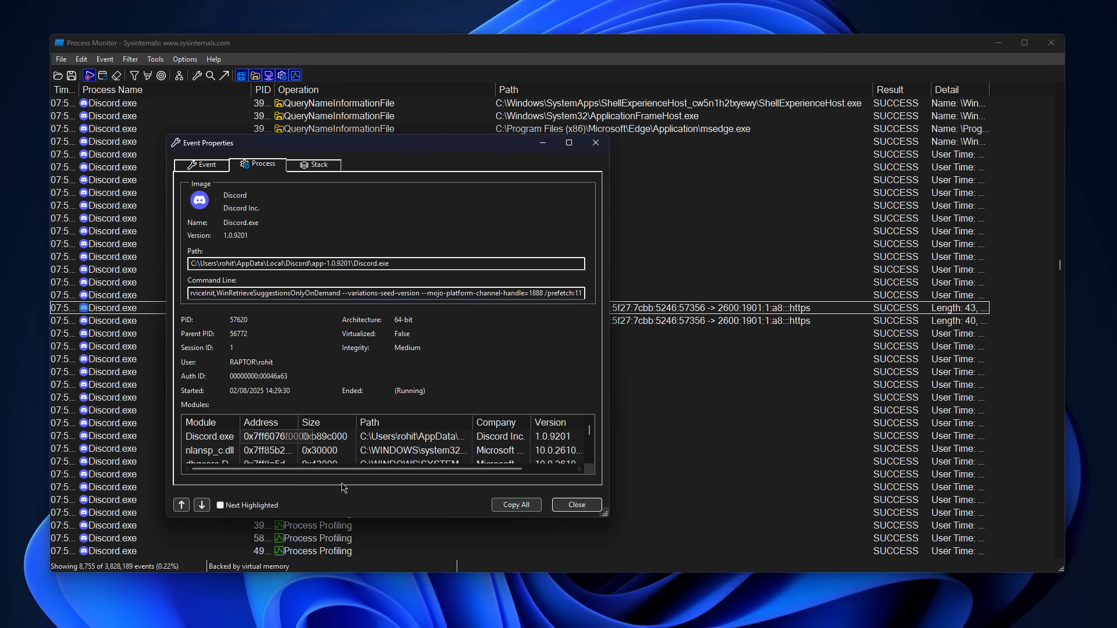
pyautogui.moveTo(347, 517); pyautogui.dragTo(340, 605)
pyautogui.moveTo(235, 423); pyautogui.dragTo(266, 423)
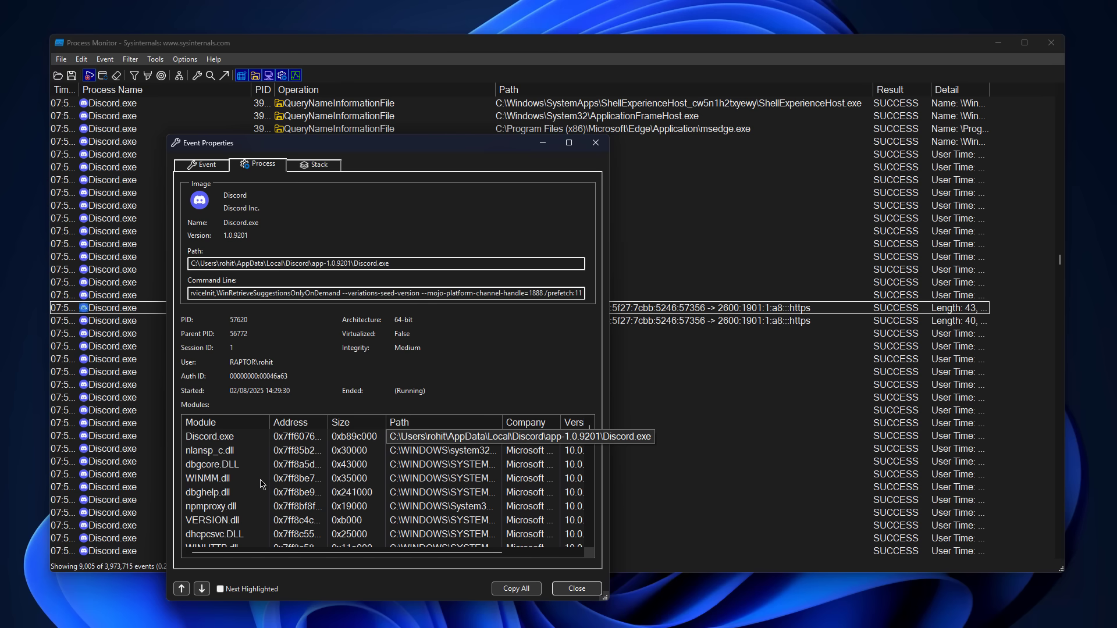
# Scroll through Discord.exe's loaded modules (WINMM.dll, dbghelp.dll, WS2_32.dll, ntdll.dll) and widen the Module column
pyautogui.click(229, 479)
pyautogui.click(244, 495)
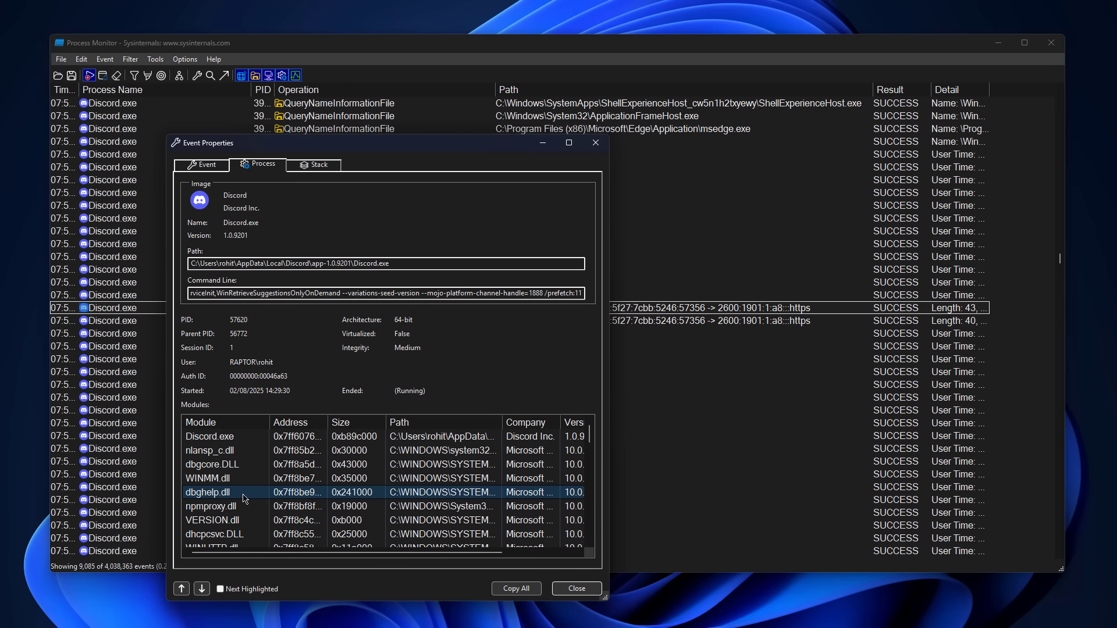
pyautogui.scroll(-1, 244, 498)
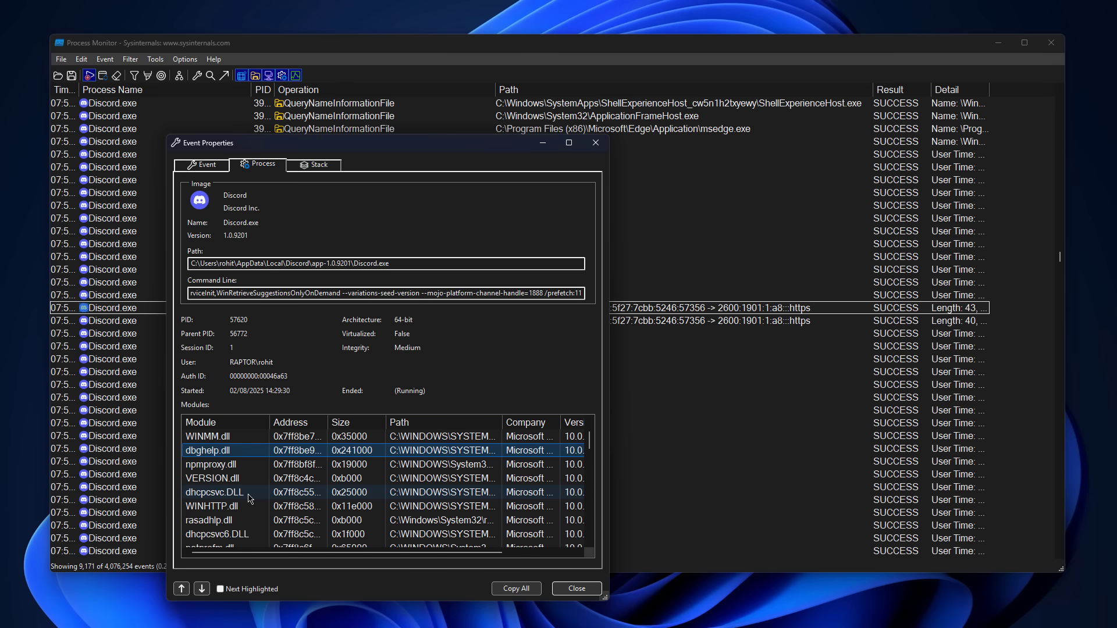
pyautogui.scroll(-5, 355, 494)
pyautogui.scroll(-4, 355, 494)
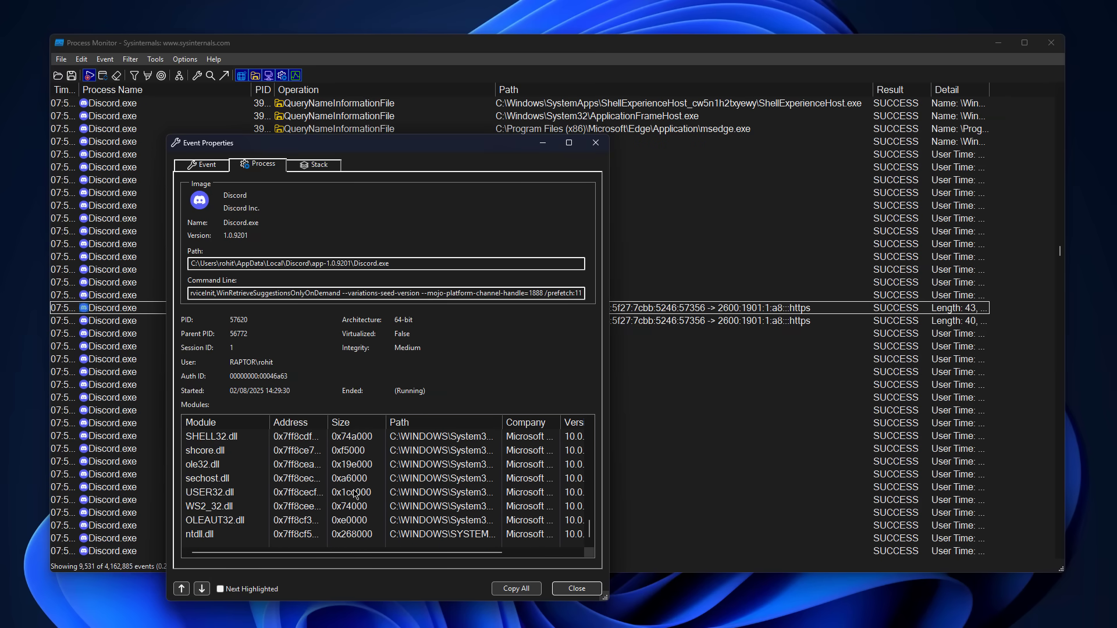
pyautogui.scroll(9, 356, 494)
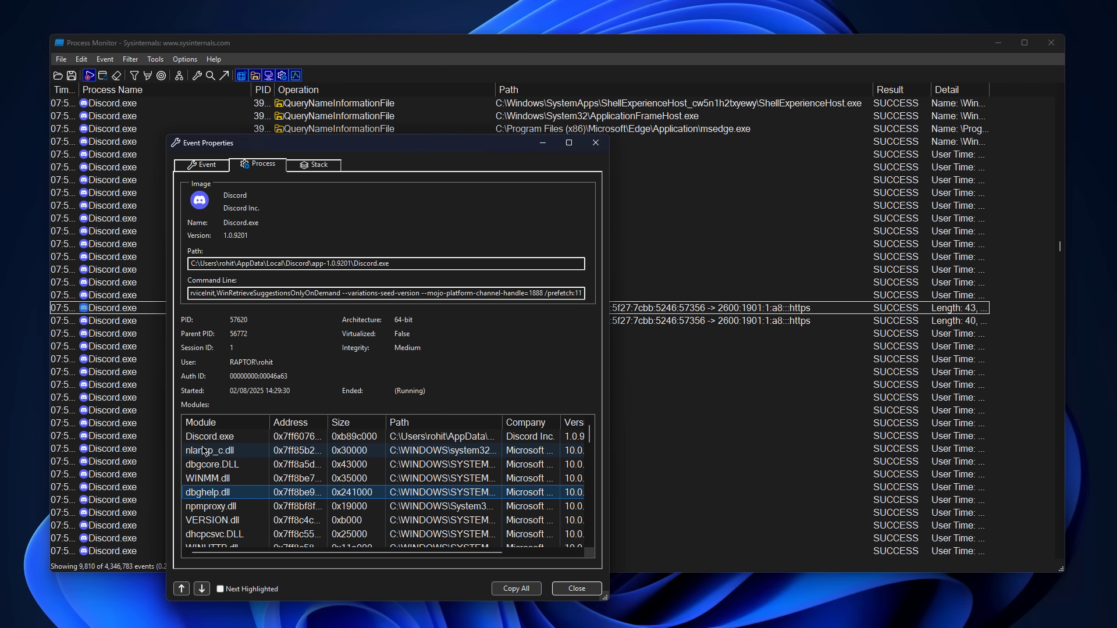
pyautogui.scroll(-8, 203, 451)
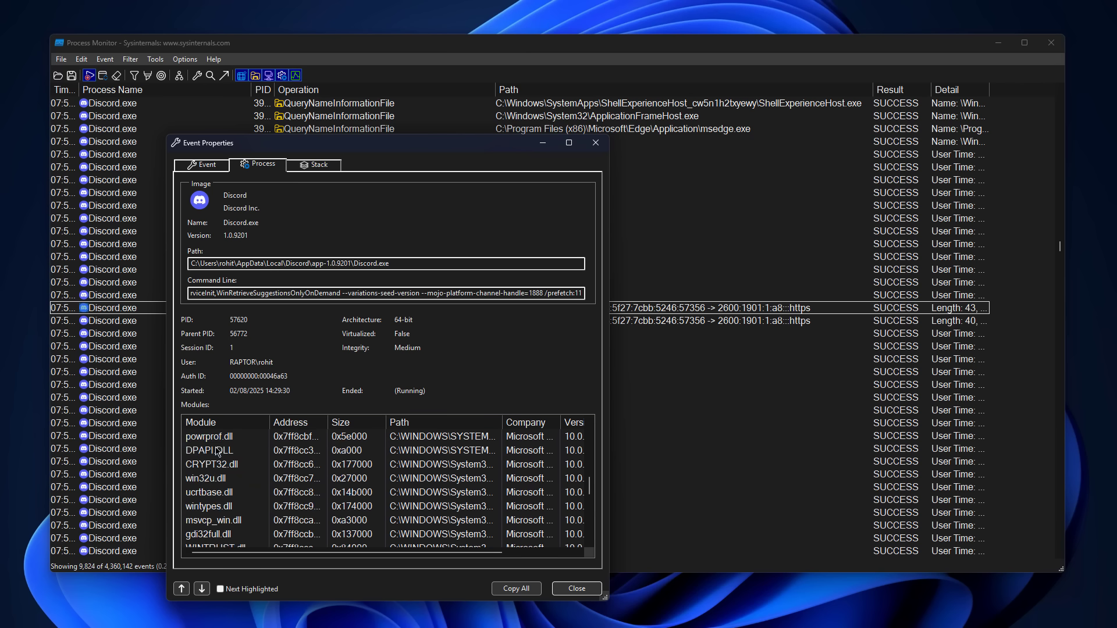
pyautogui.scroll(-6, 216, 452)
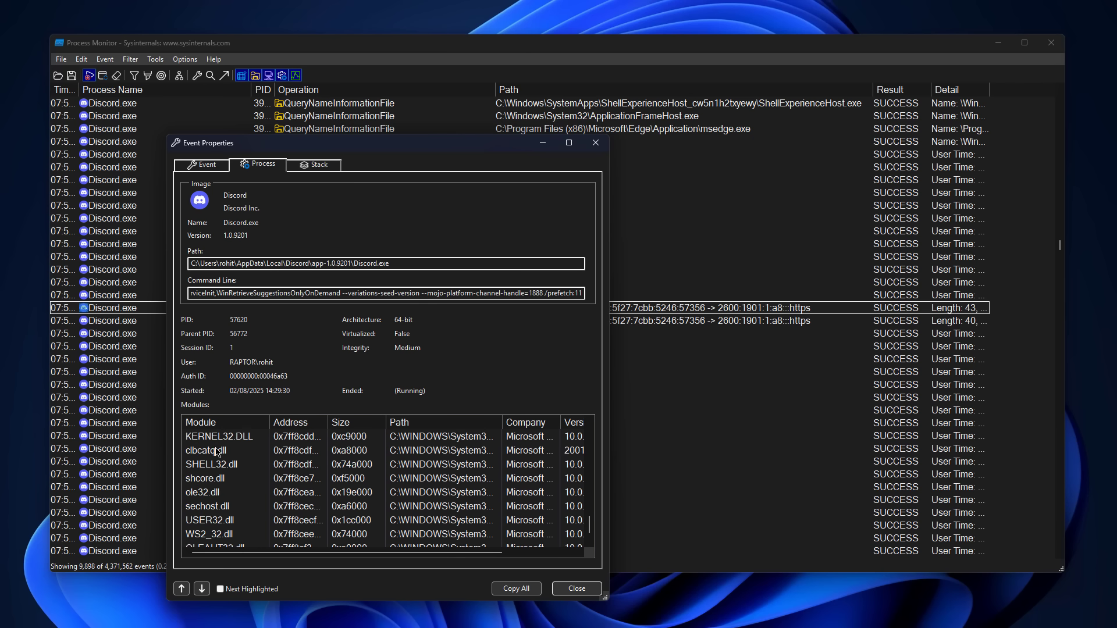
pyautogui.scroll(-1, 217, 452)
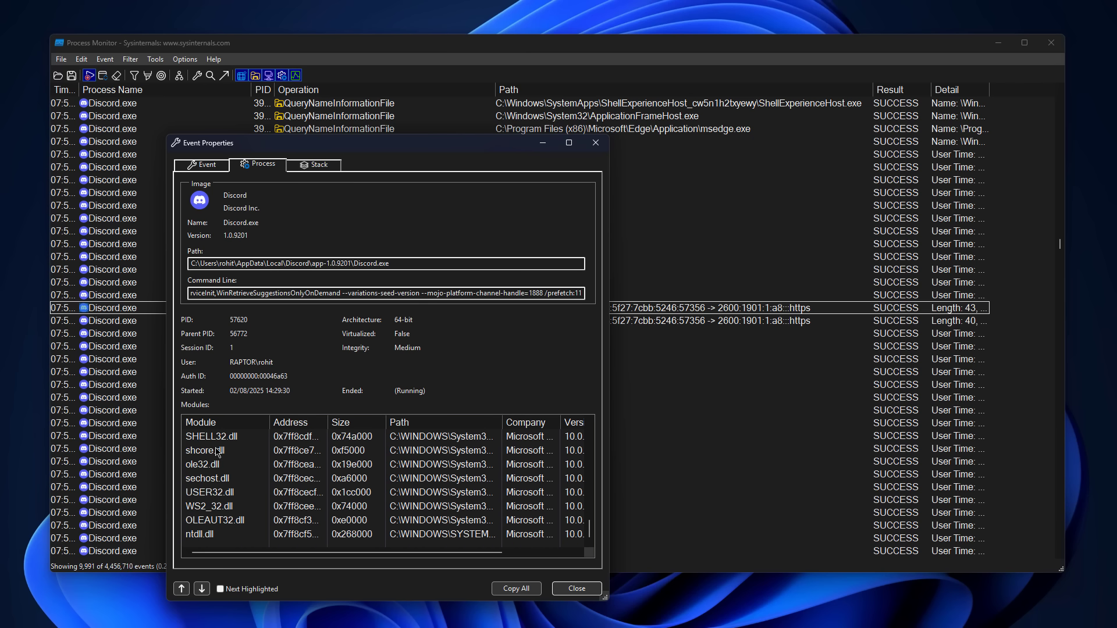
pyautogui.moveTo(269, 422); pyautogui.dragTo(277, 422)
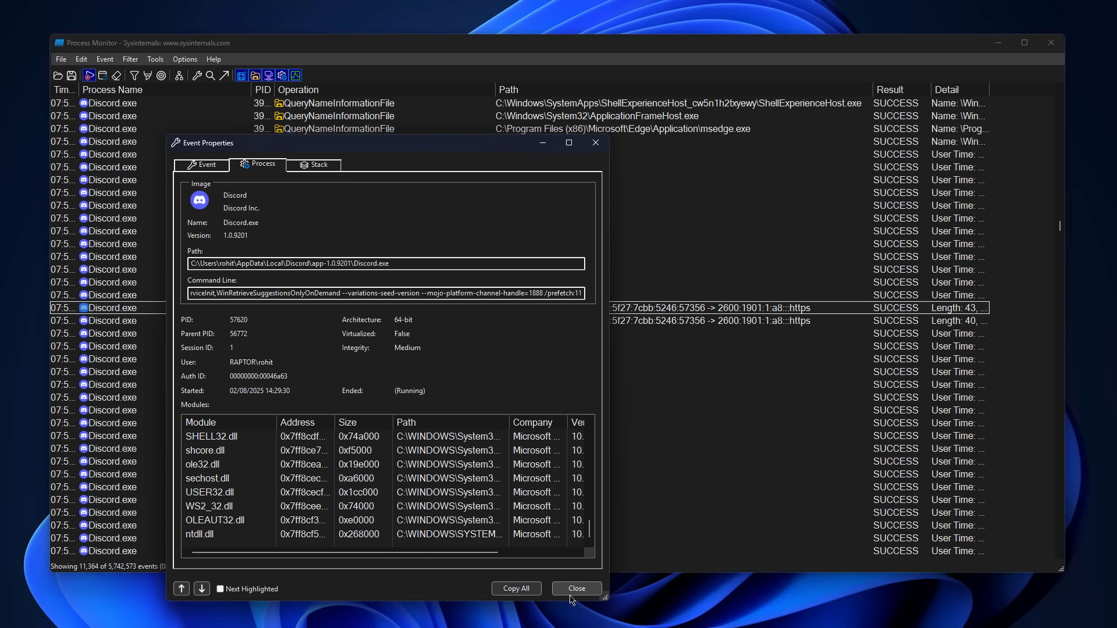
# Close the event properties and take the Discord.exe include rule out of the filter list
pyautogui.click(573, 589)
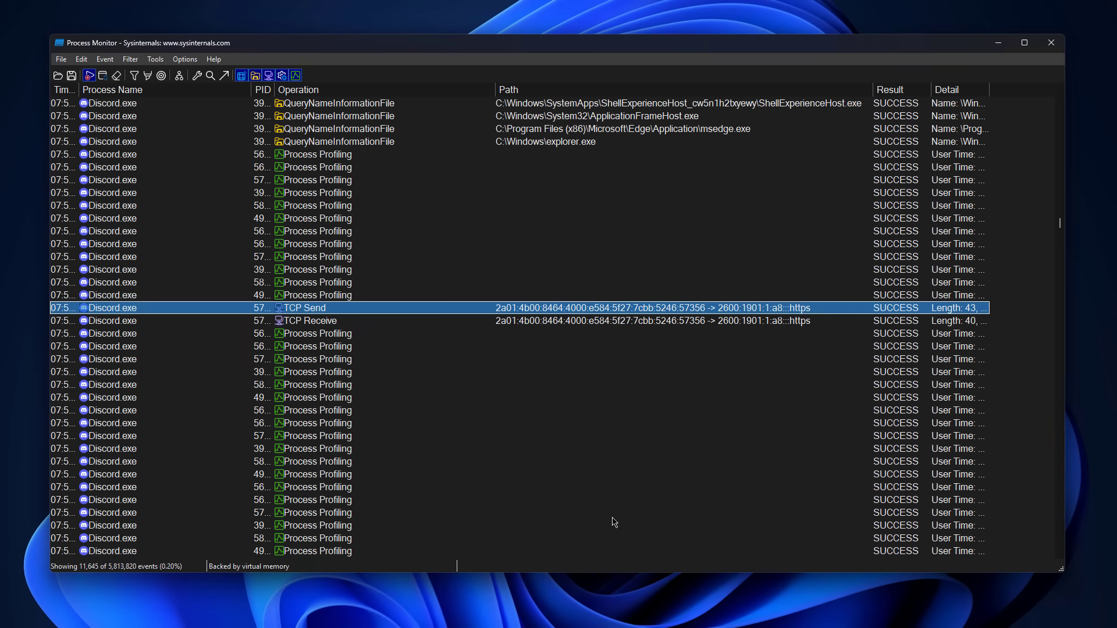
pyautogui.click(130, 59)
pyautogui.click(175, 89)
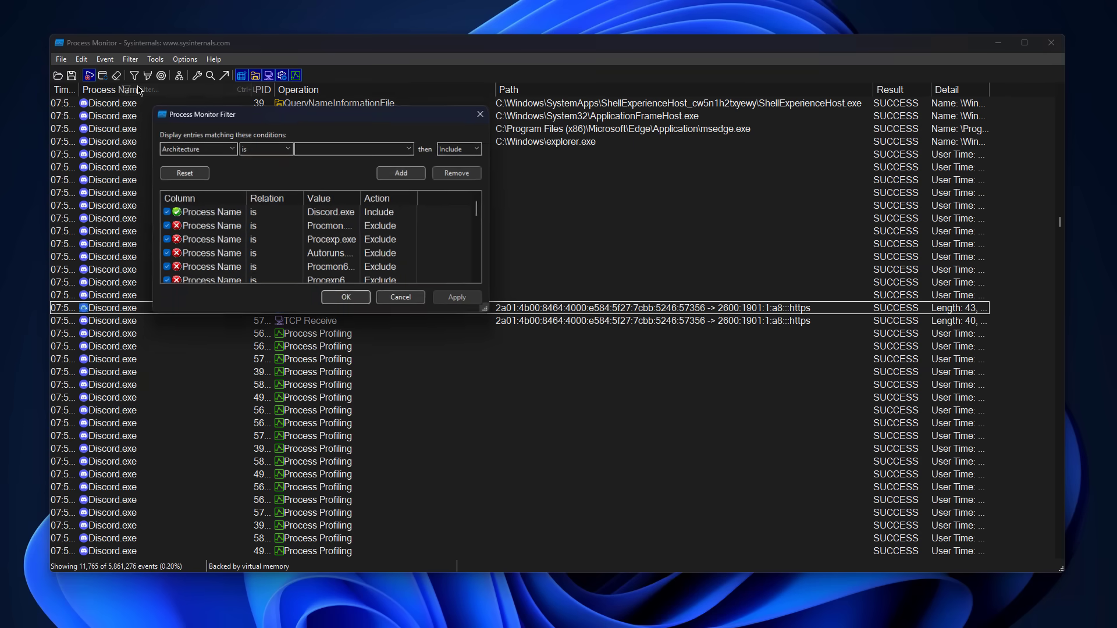
pyautogui.click(341, 214)
pyautogui.doubleClick(291, 218)
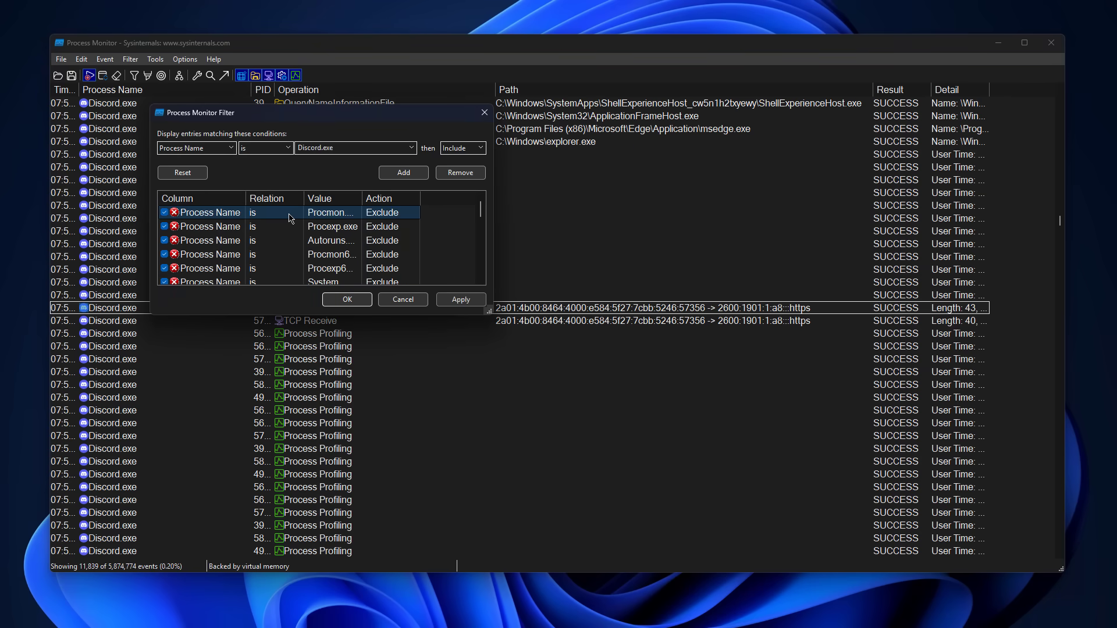
# Set the rule to Process Name is ShureDeviceManager.exe Include, apply it and confirm adding it
pyautogui.click(354, 147)
pyautogui.write('shure')
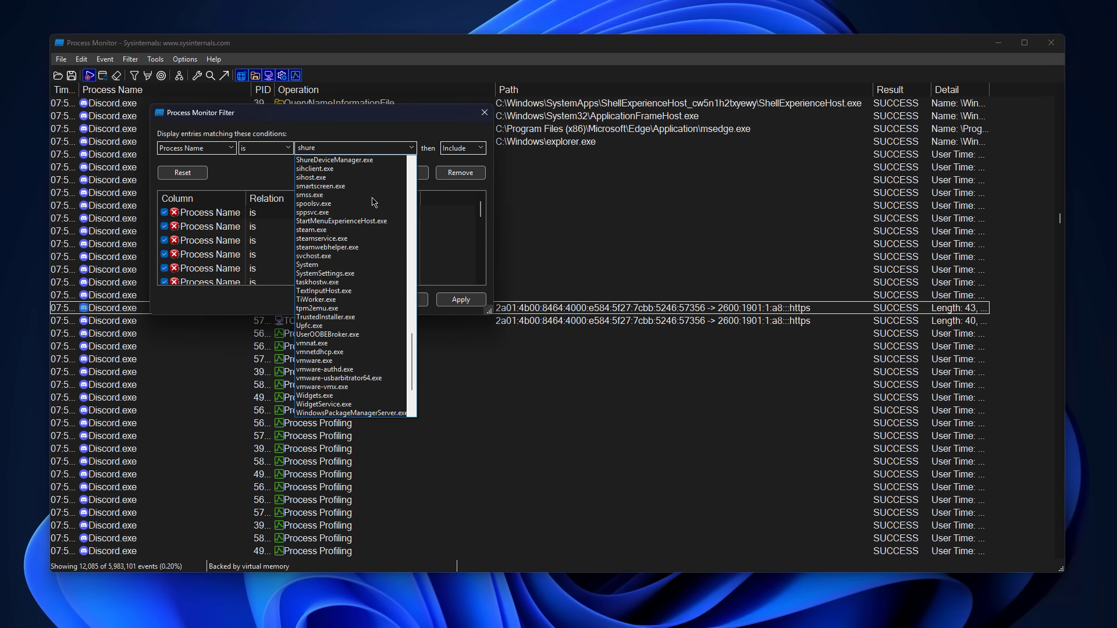
pyautogui.click(359, 161)
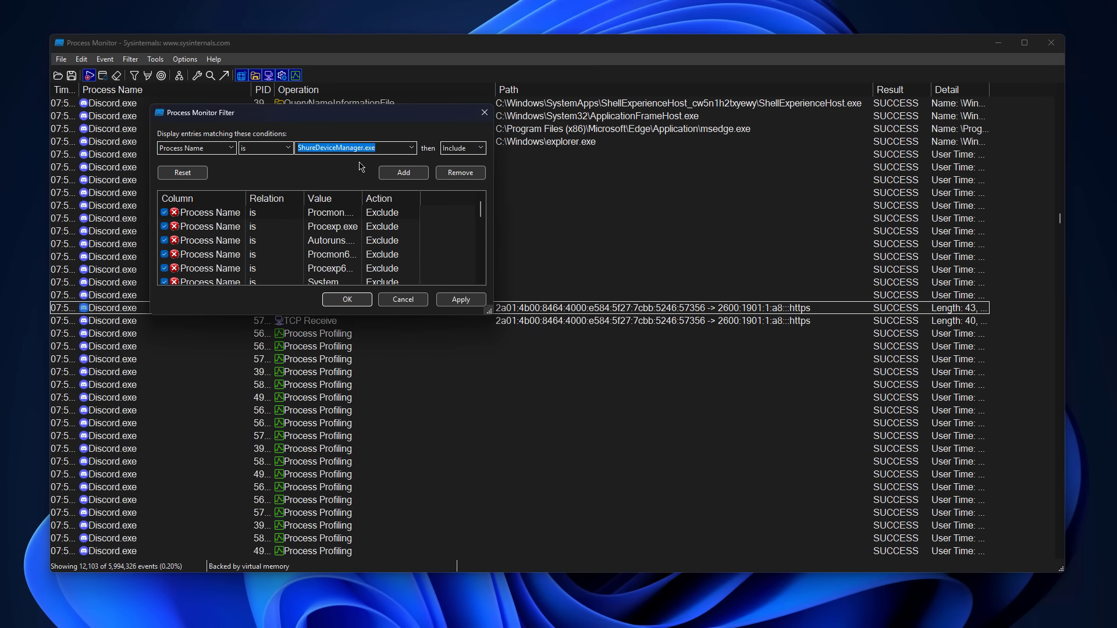
pyautogui.click(456, 299)
pyautogui.click(456, 300)
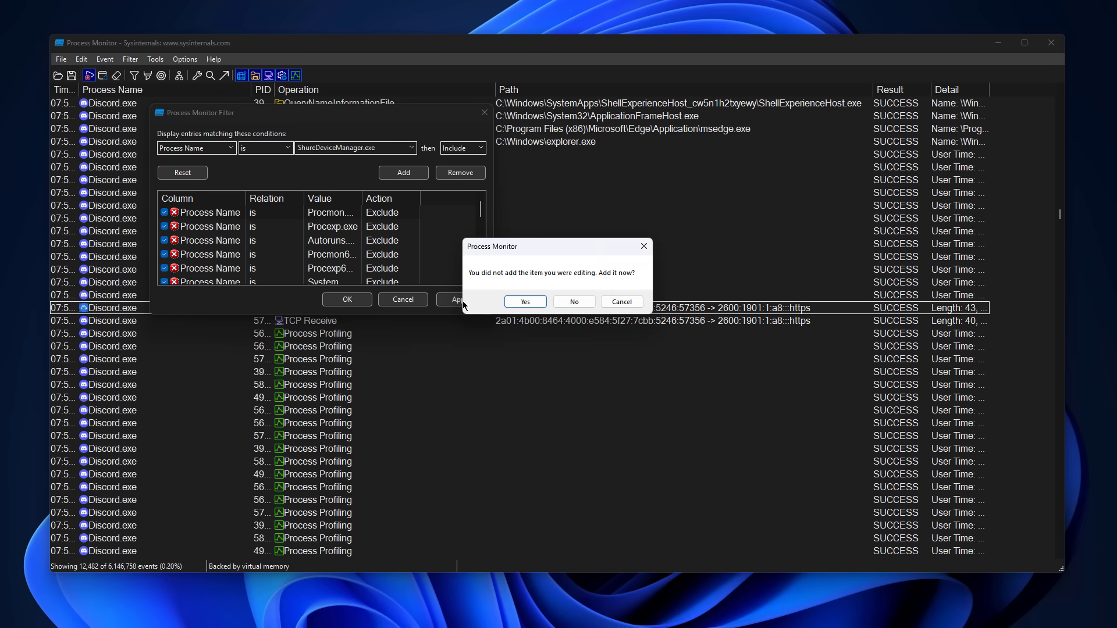
pyautogui.click(521, 302)
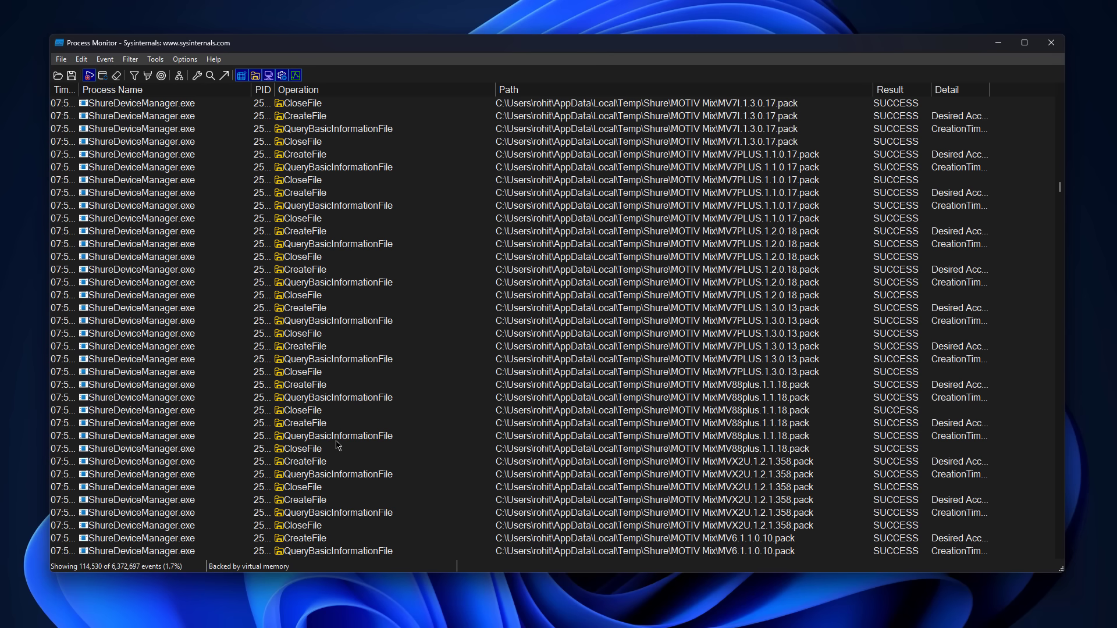
pyautogui.click(630, 453)
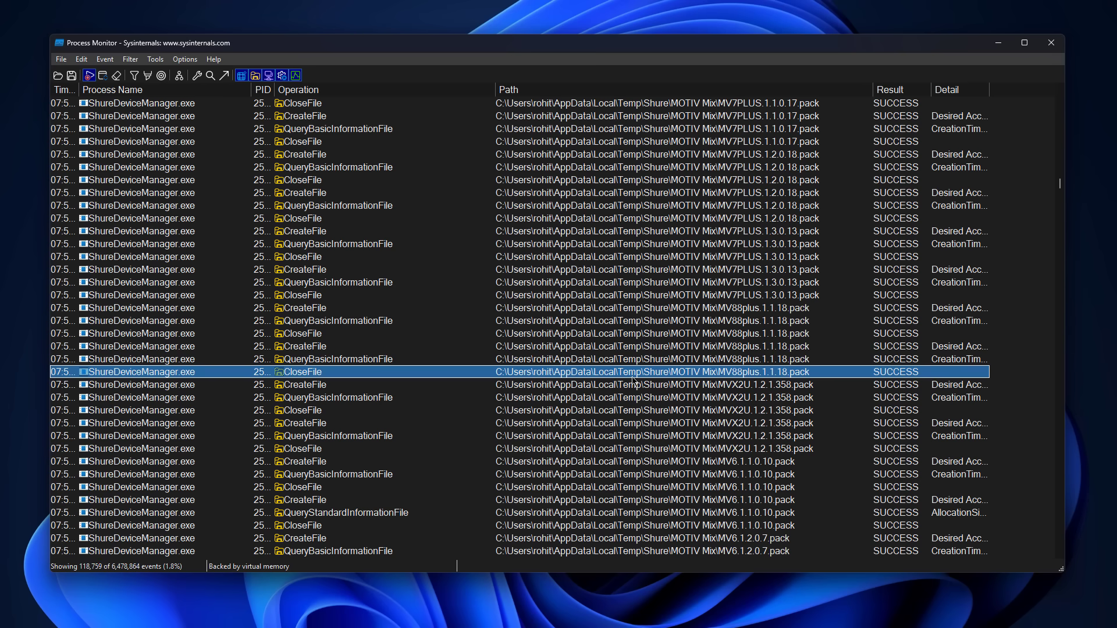
pyautogui.moveTo(1060, 183); pyautogui.dragTo(1020, 580)
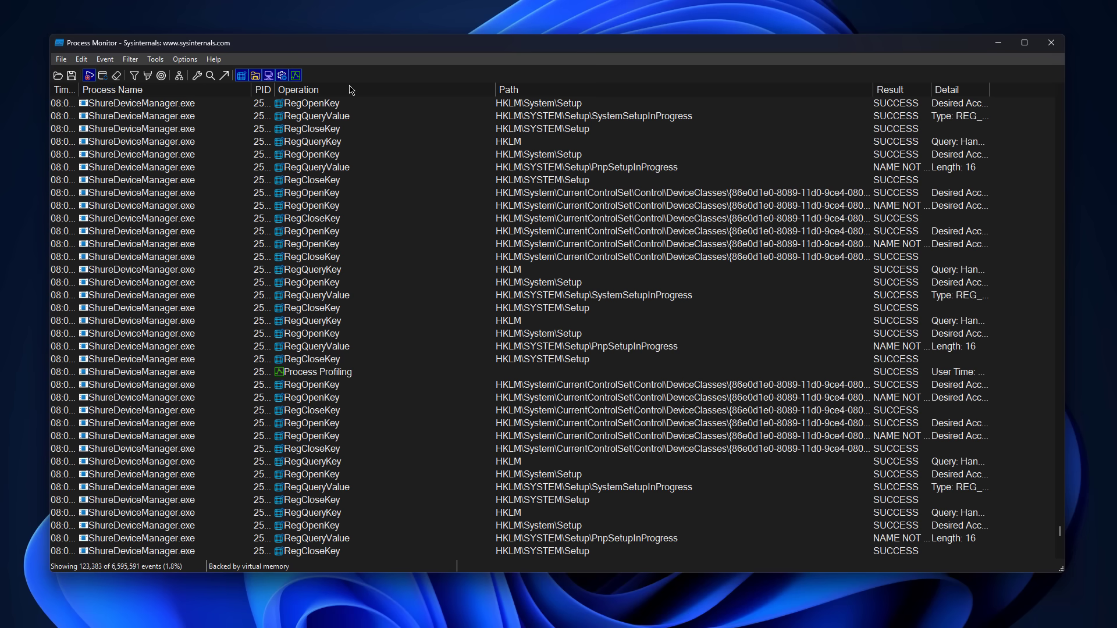
# Hide registry, file system, and process and thread activity from the event list
pyautogui.click(242, 75)
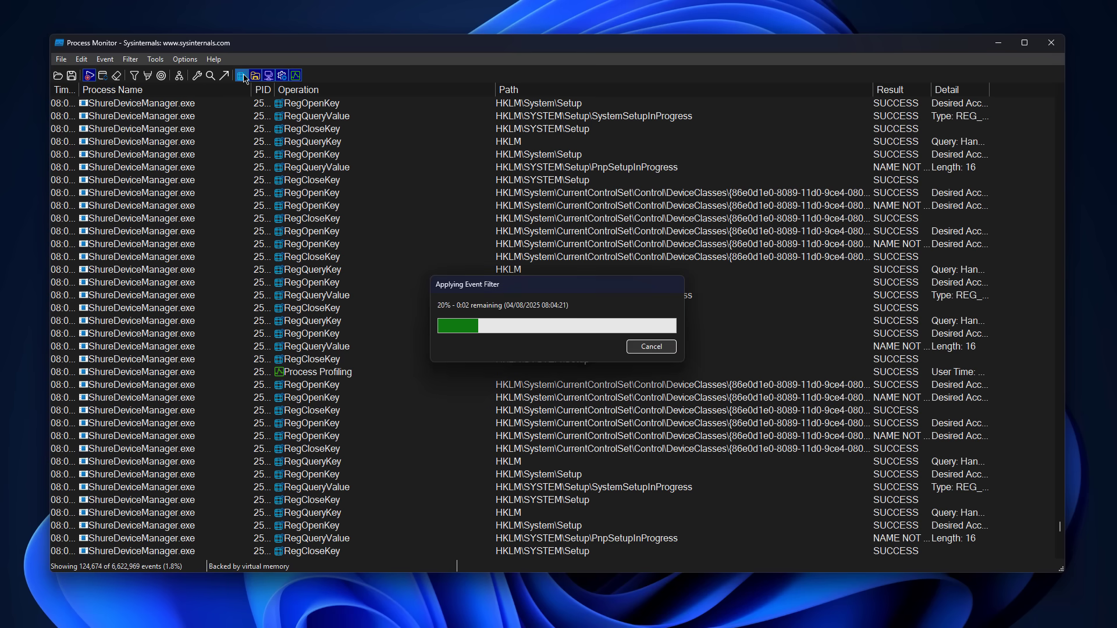
pyautogui.click(255, 75)
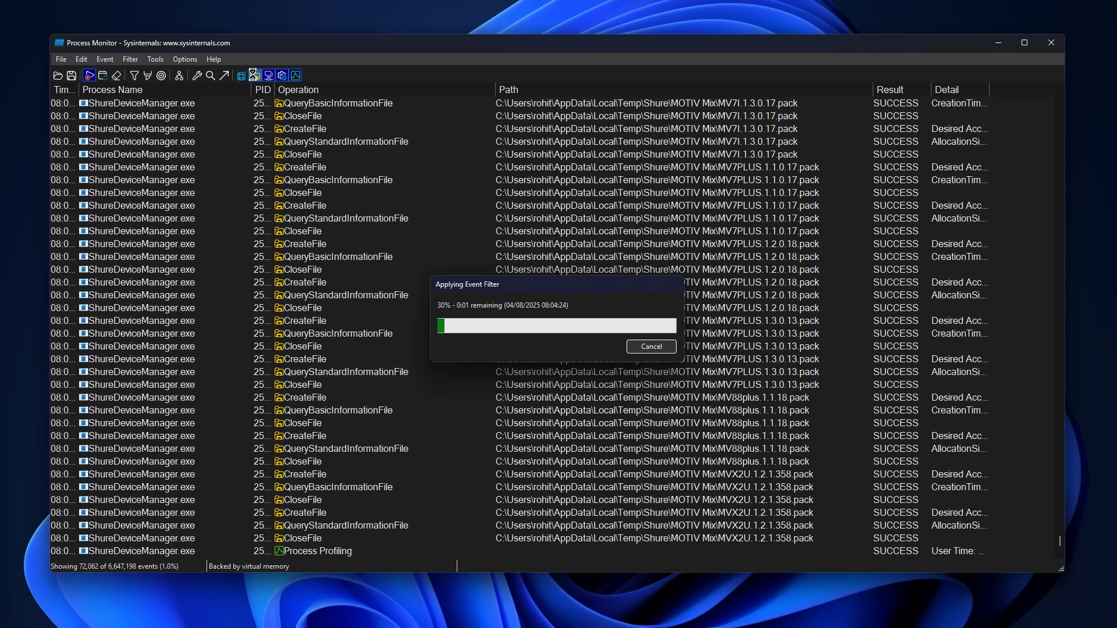
pyautogui.click(285, 79)
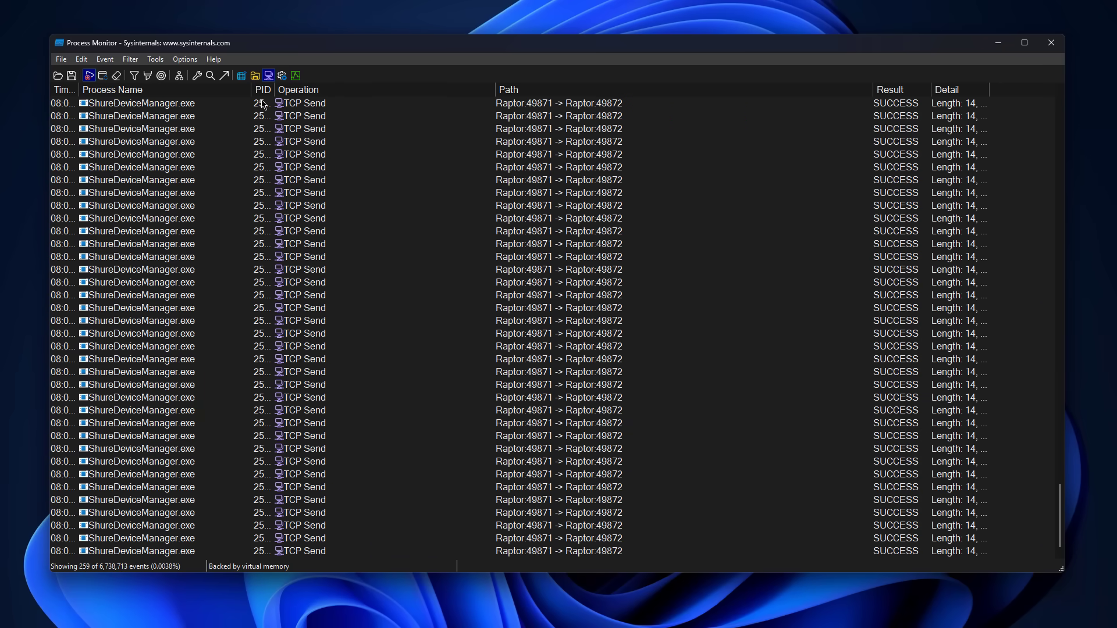
# Select the first TCP Send event and review the 272 ShureDeviceManager.exe TCP events, including 20.84.195.219
pyautogui.click(286, 105)
pyautogui.scroll(20, 269, 152)
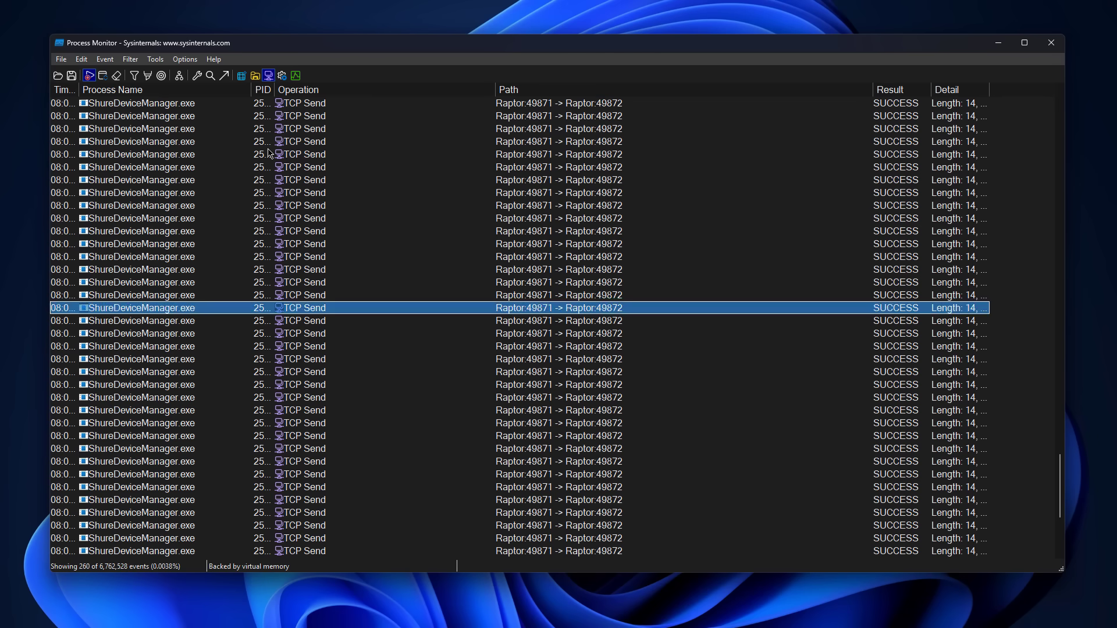
pyautogui.scroll(20, 269, 153)
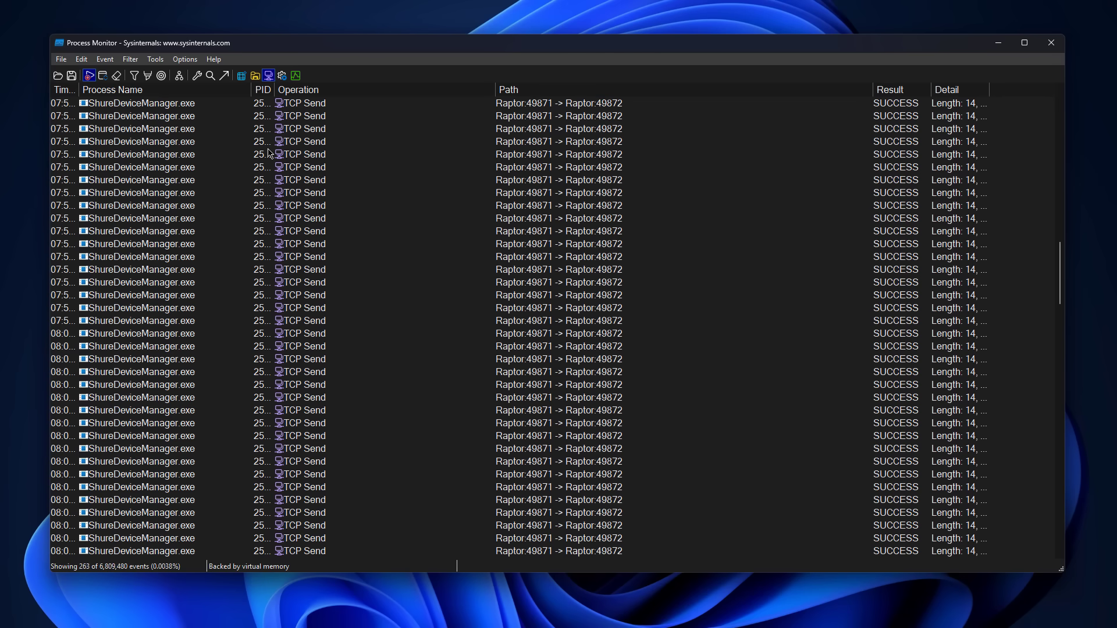
pyautogui.scroll(7, 269, 152)
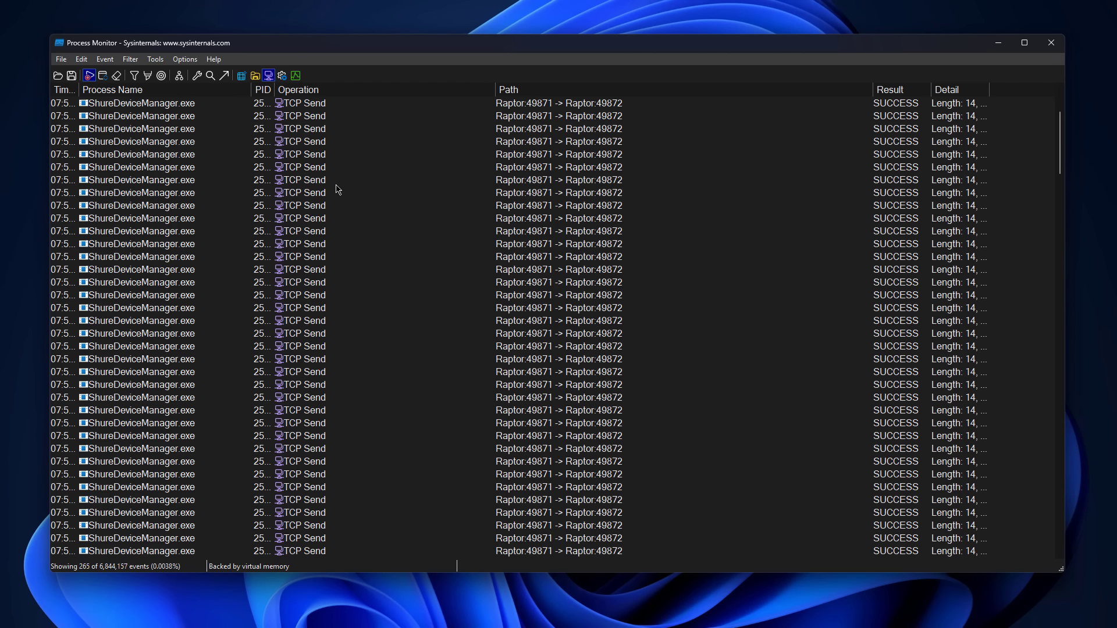
pyautogui.scroll(-20, 336, 189)
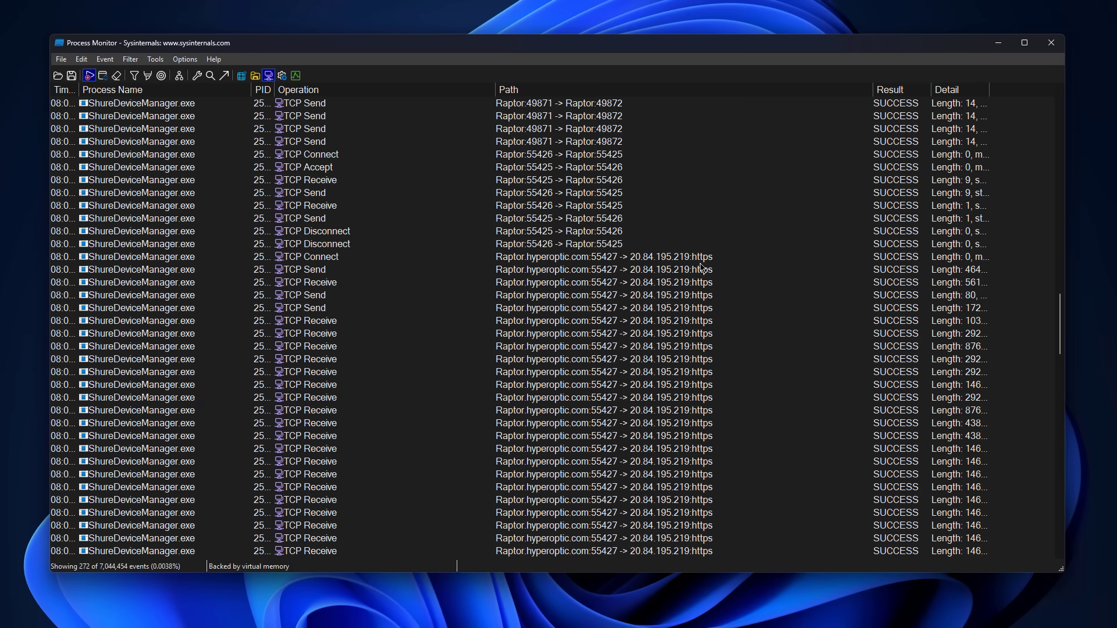
pyautogui.click(298, 260)
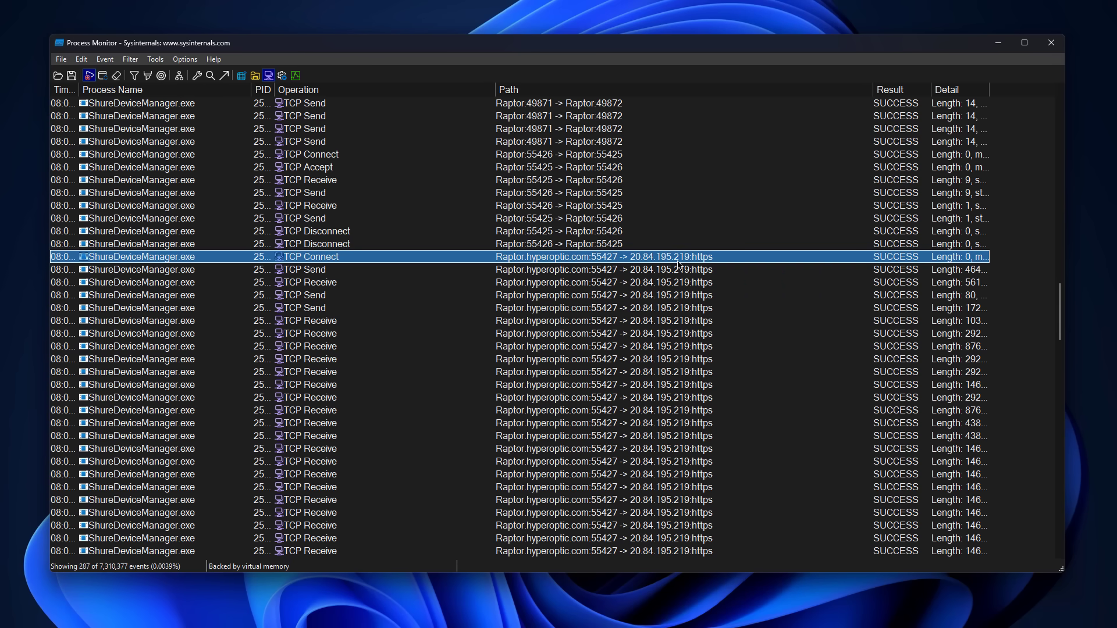
# Remove the ShureDeviceManager.exe include rule, apply, re-enable Autoscroll, and select an svchost UDP Receive event
pyautogui.click(130, 59)
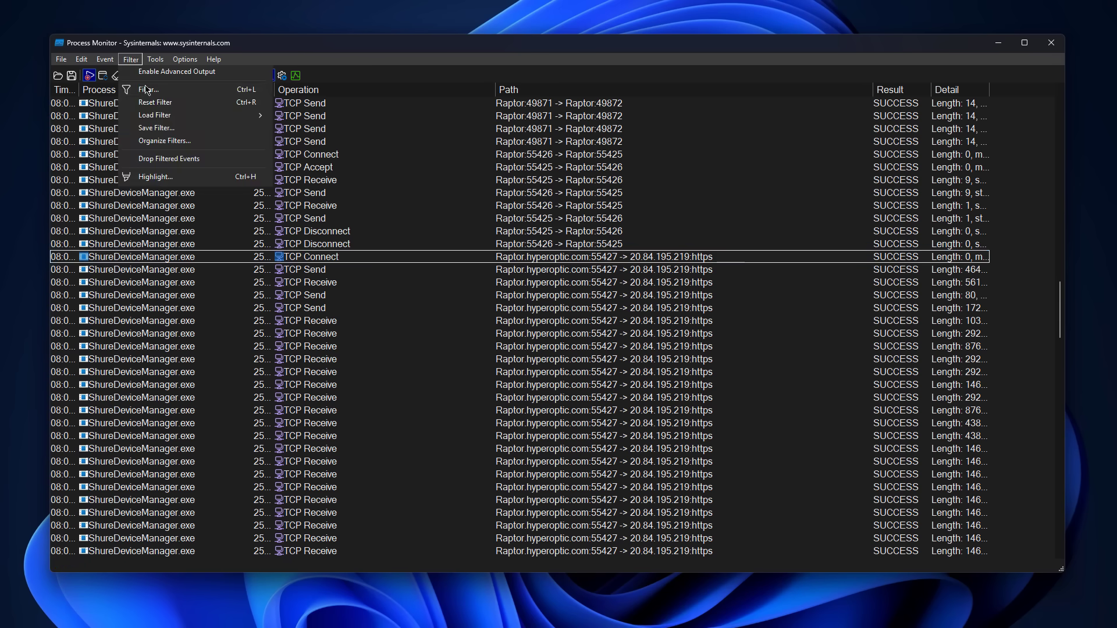
pyautogui.click(151, 91)
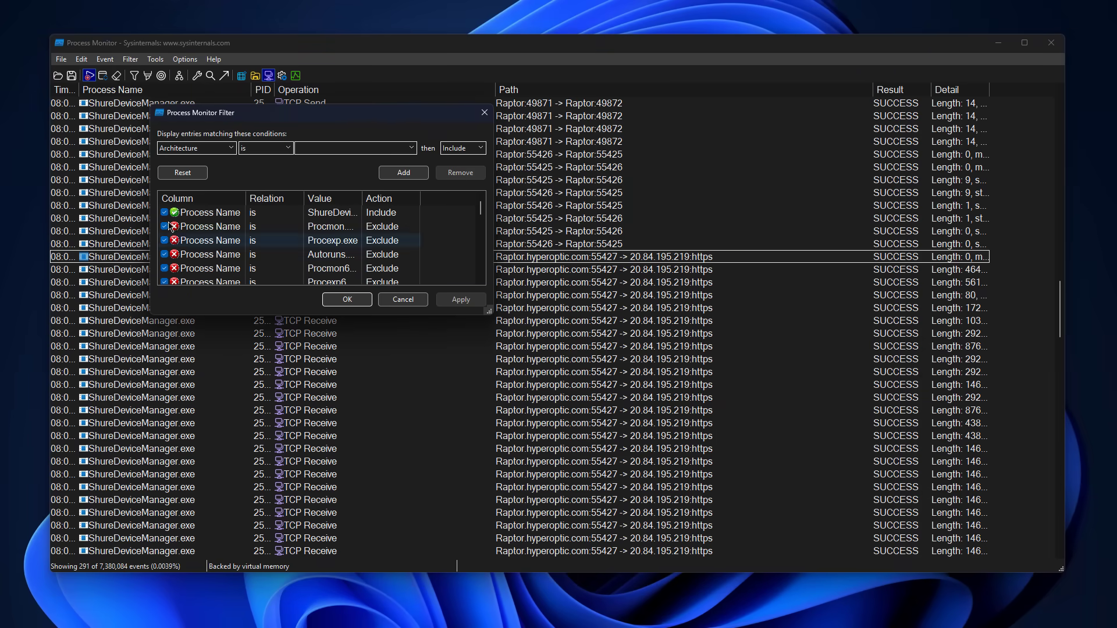
pyautogui.click(186, 213)
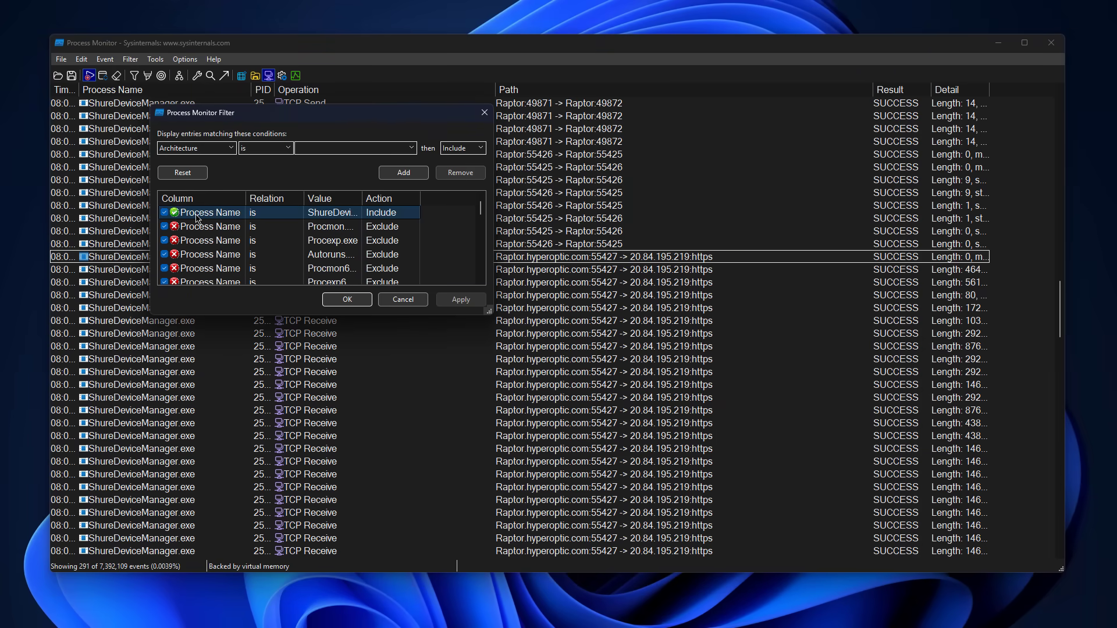
pyautogui.click(460, 172)
pyautogui.click(461, 299)
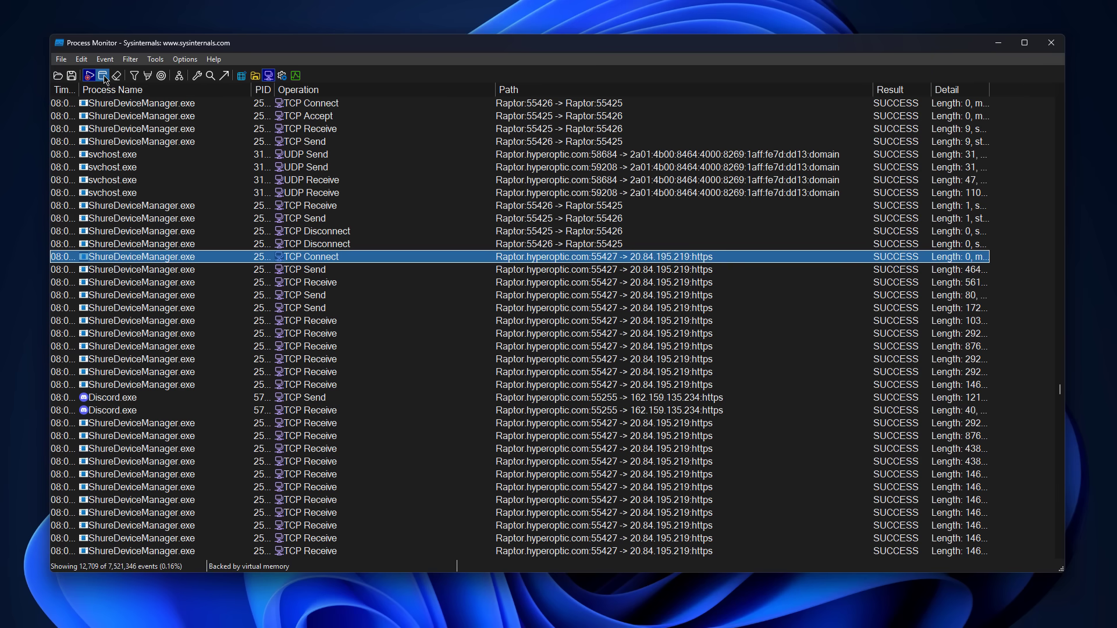
pyautogui.click(104, 76)
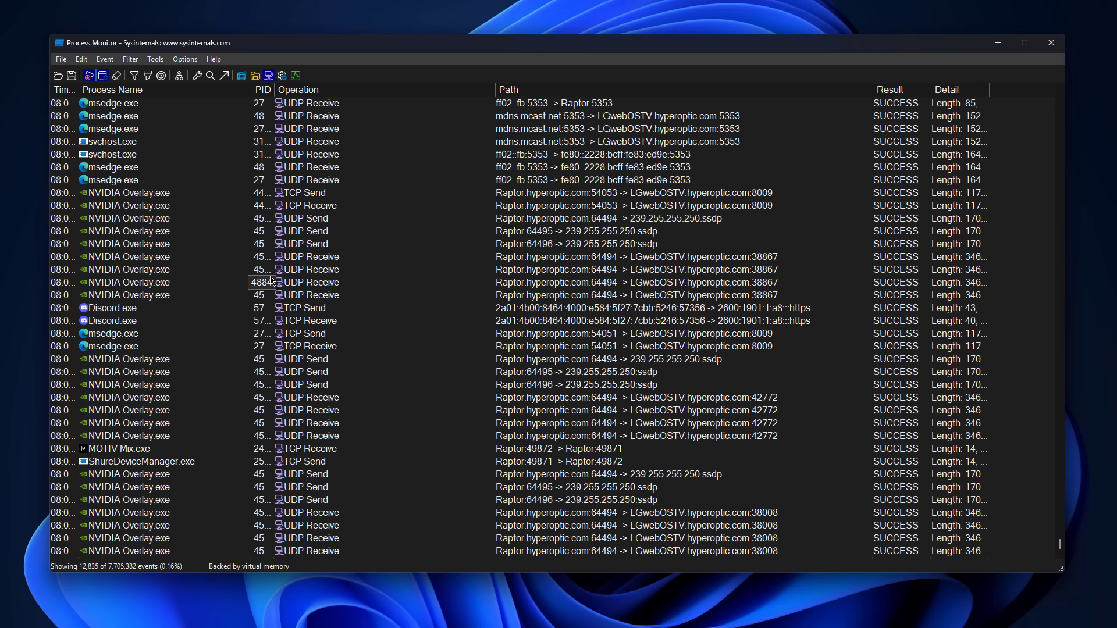
pyautogui.click(604, 437)
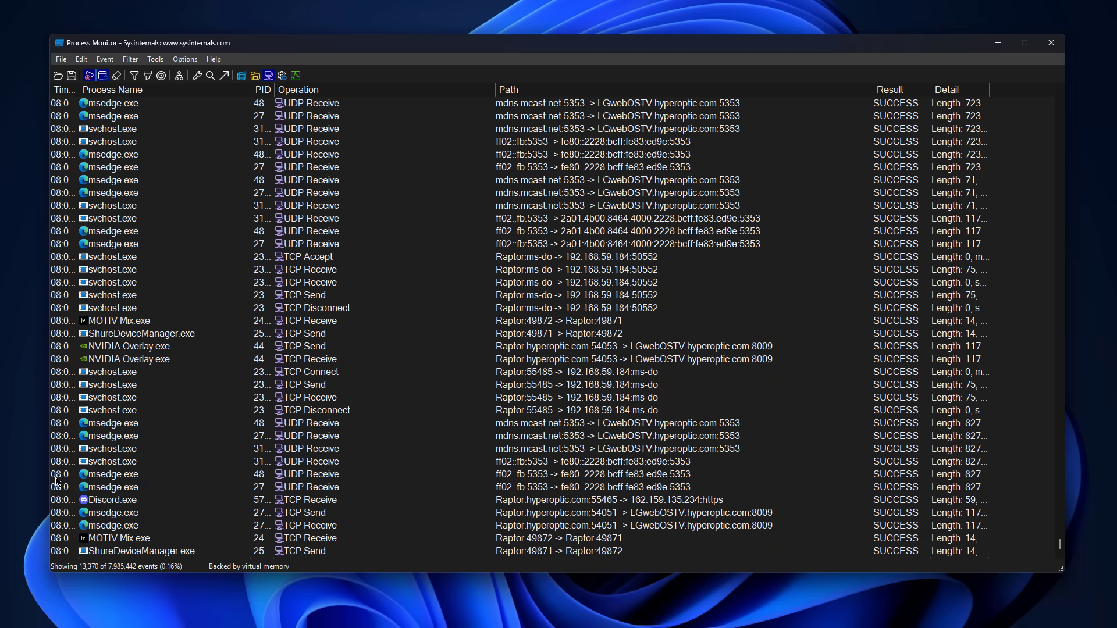
# Minimize the SysInternals Downloads folder, then widen the Details column of ThreatLocker's Unified Audit list
pyautogui.hotkey('alt', 'Tab')
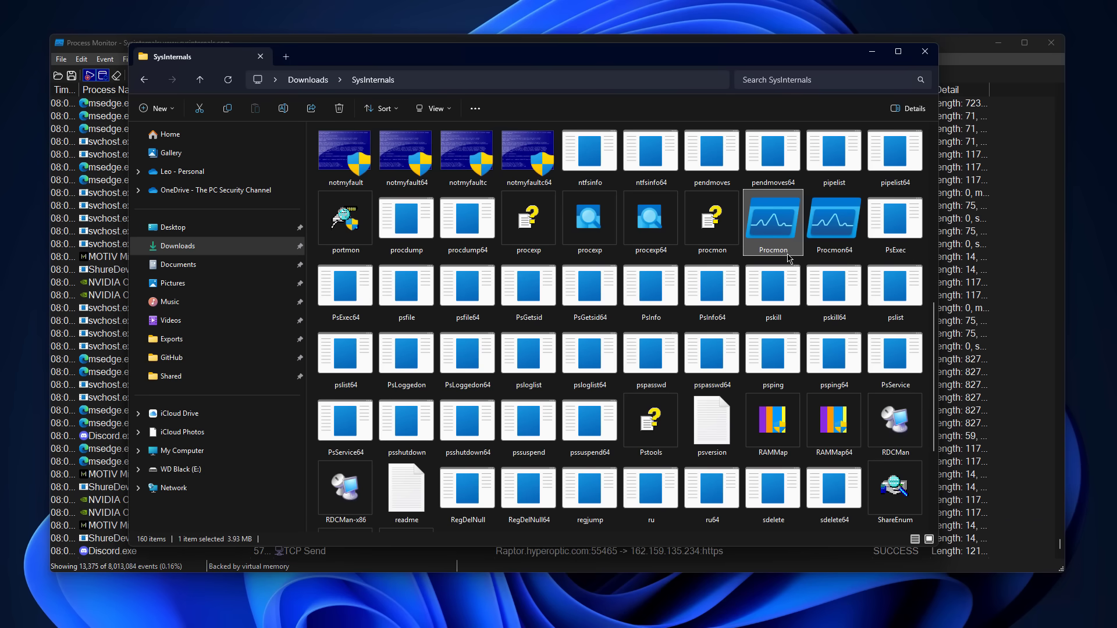
pyautogui.moveTo(788, 258)
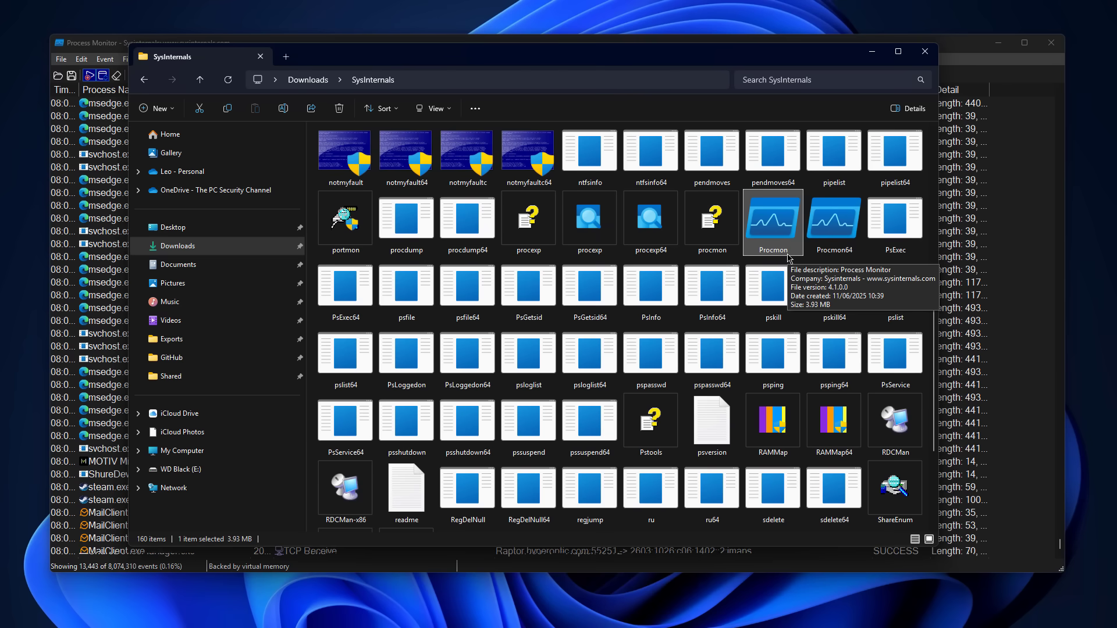
pyautogui.click(874, 51)
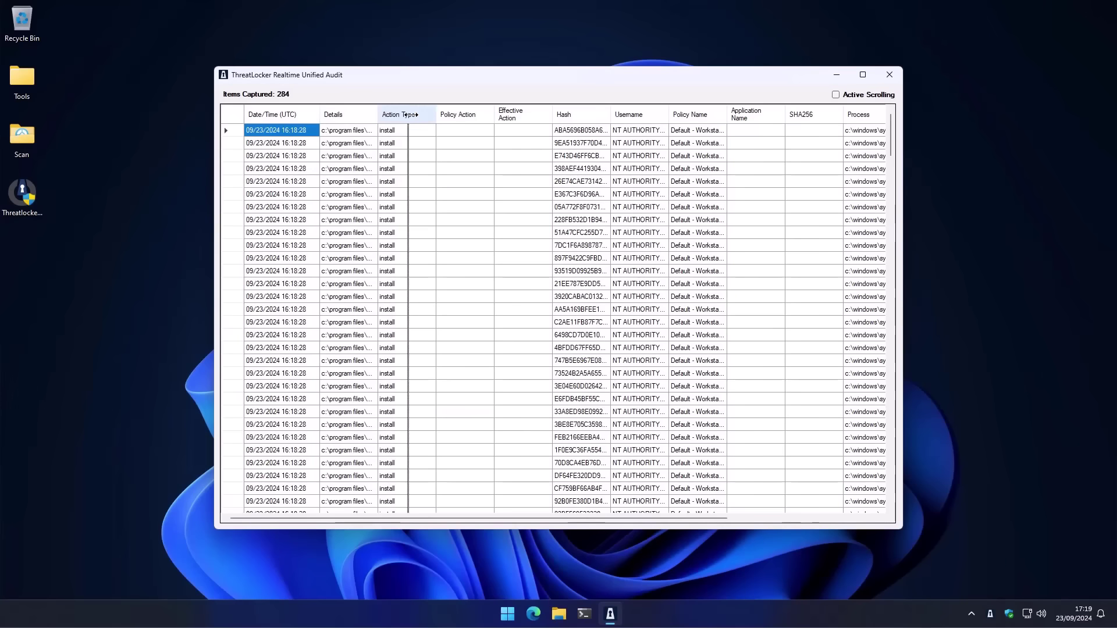
pyautogui.moveTo(376, 114); pyautogui.dragTo(419, 114)
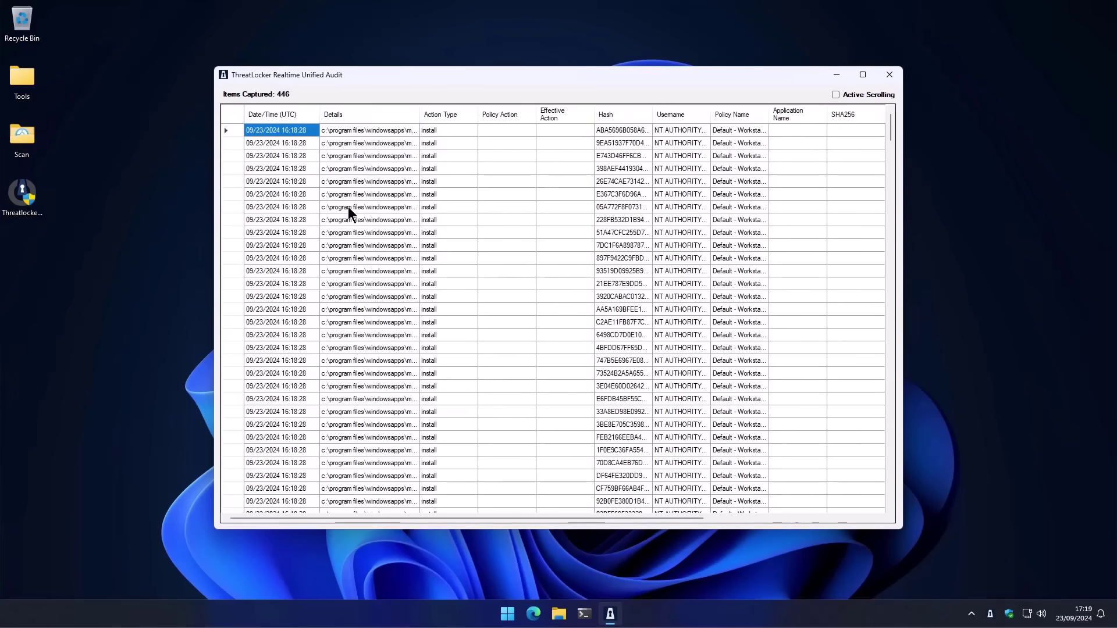
# Tick Restrict Internet Access, Block Registry Writes, Block Access to Protected Files and Block High Risk Applications interactions
pyautogui.scroll(-5, 348, 207)
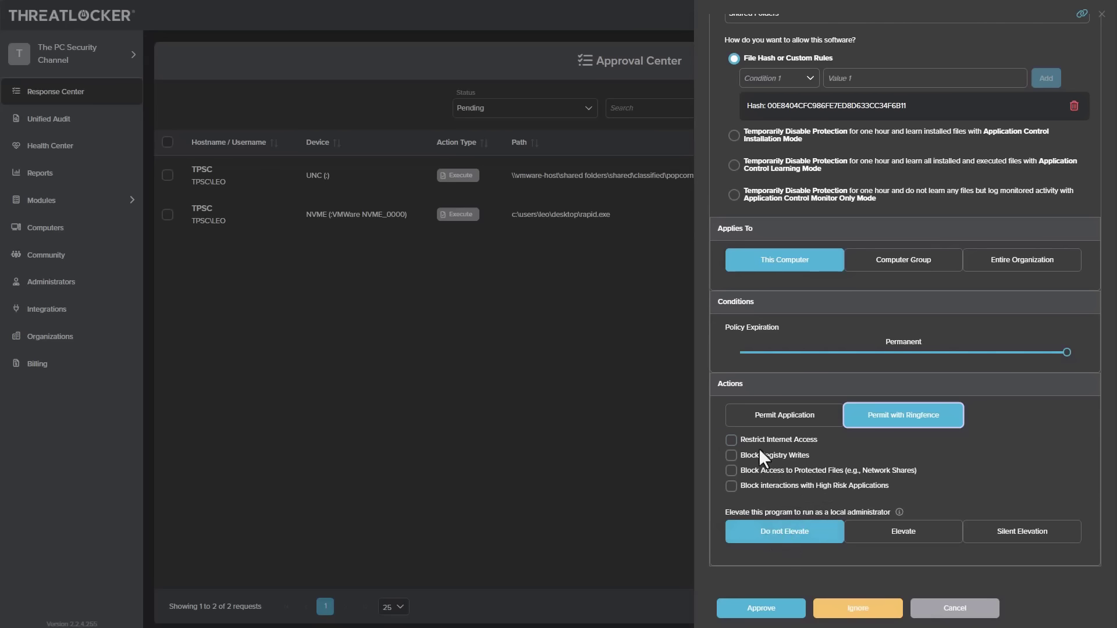
pyautogui.click(731, 440)
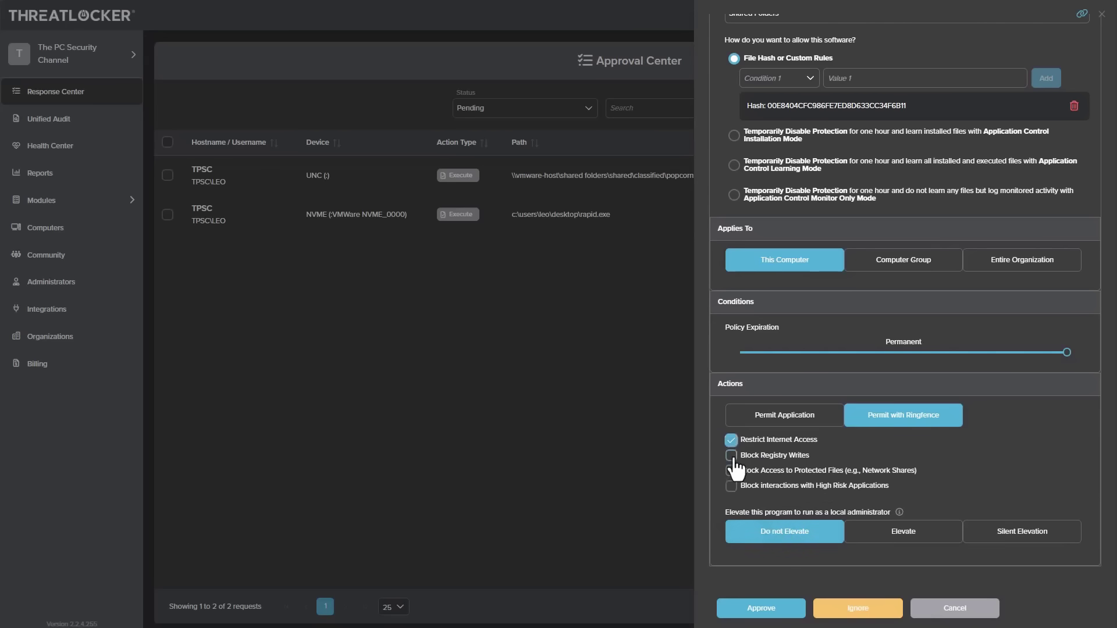
pyautogui.click(731, 455)
pyautogui.click(731, 470)
pyautogui.click(732, 486)
pyautogui.scroll(-2, 757, 443)
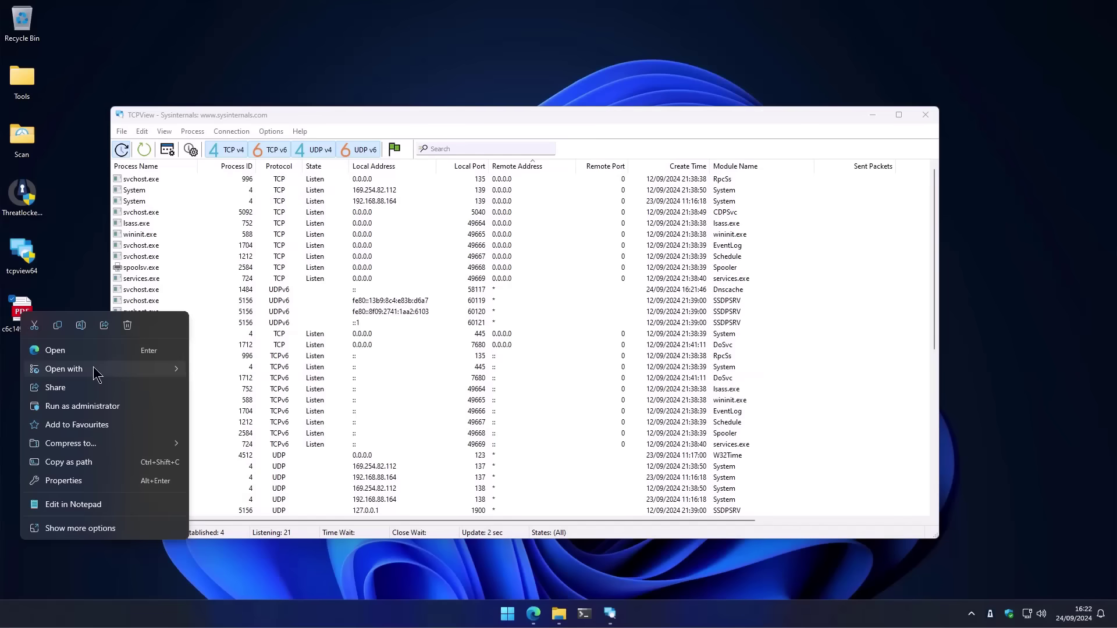
# Open the PDF in Adobe Reader, accept the licence and close the Accessibility Setup Assistant
pyautogui.moveTo(93, 368)
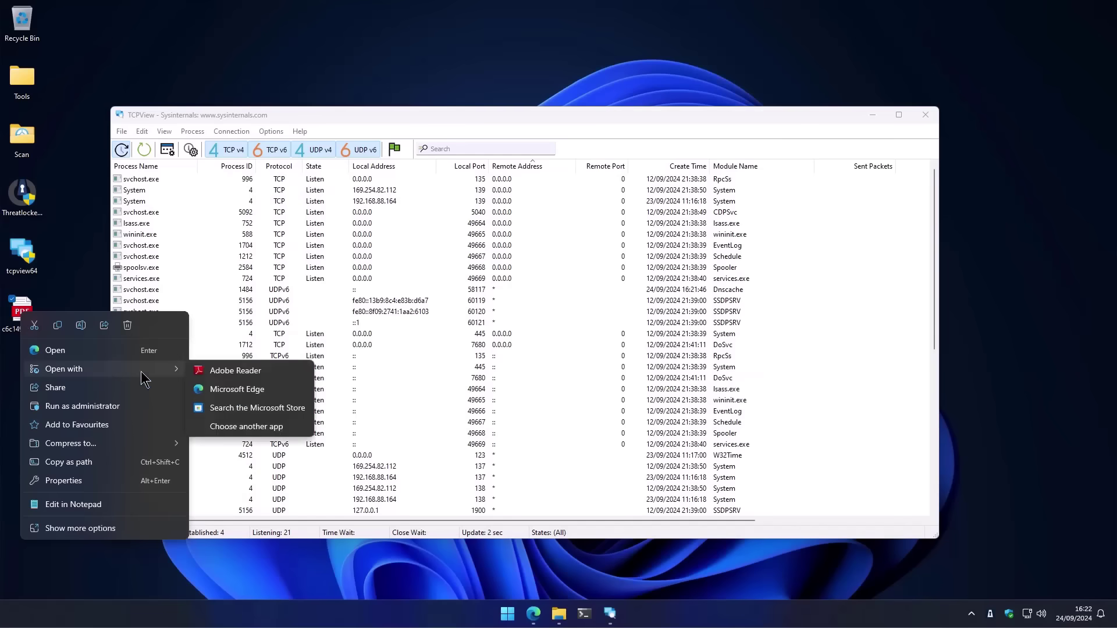
pyautogui.click(278, 374)
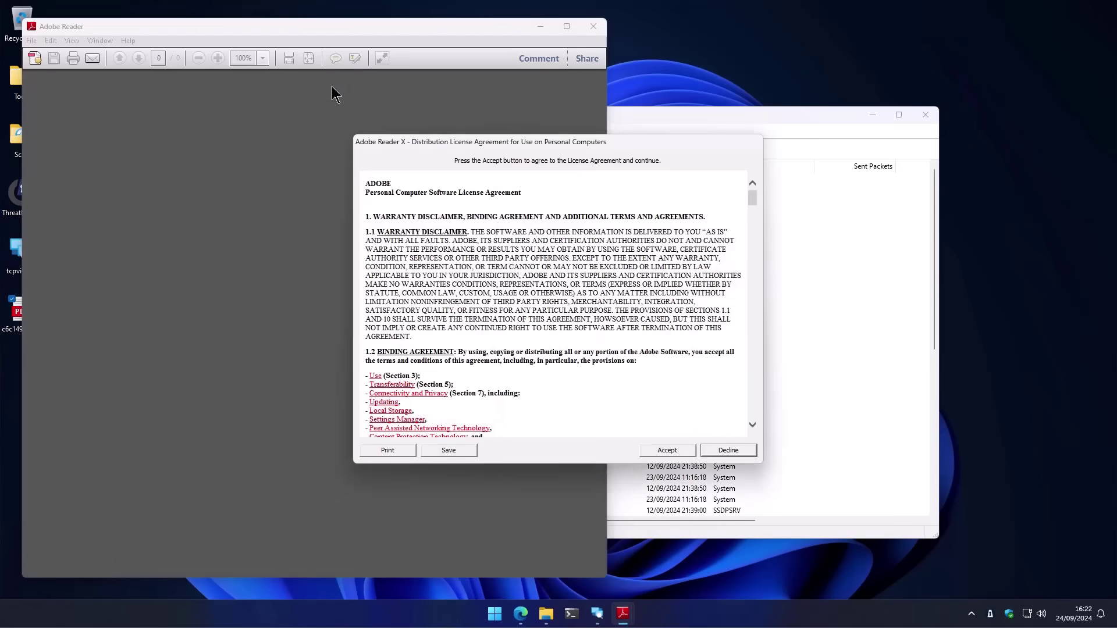
pyautogui.click(667, 451)
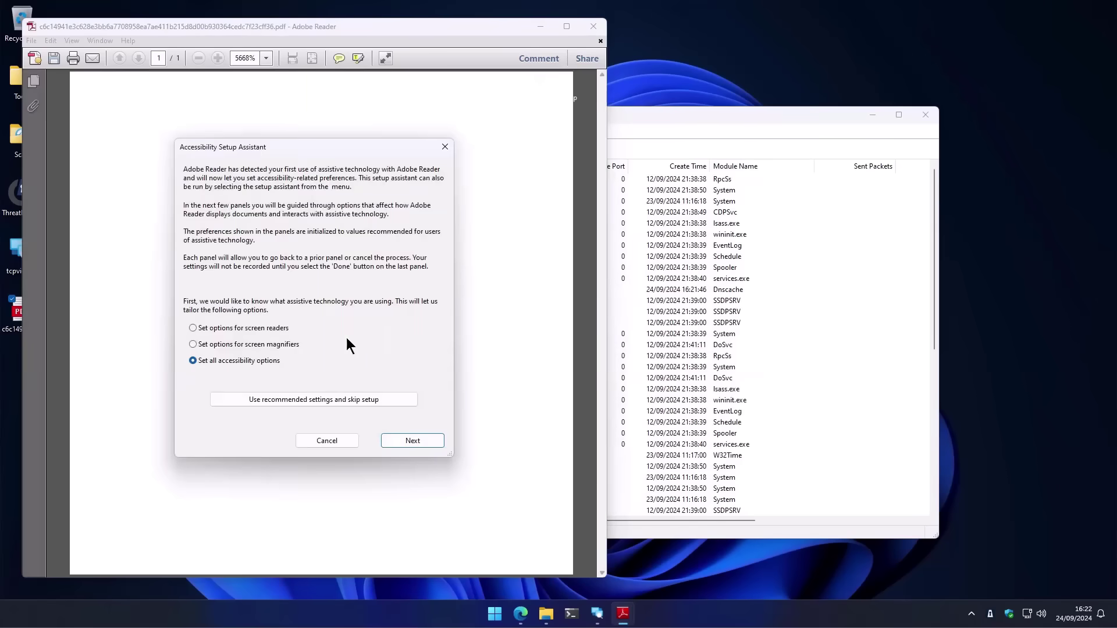
pyautogui.click(327, 398)
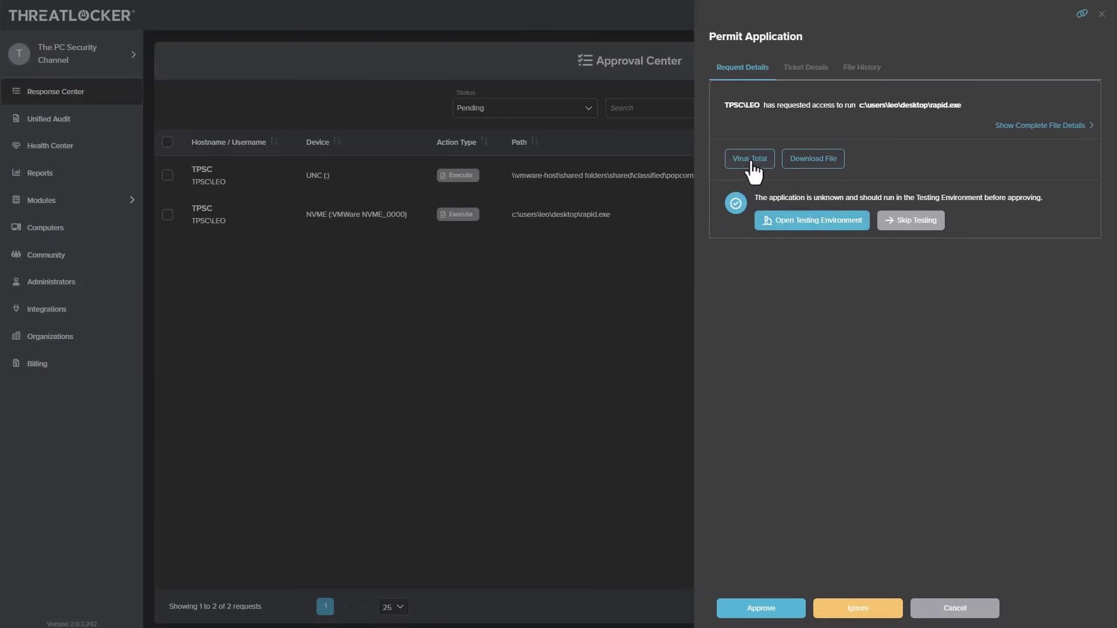
# Launch rapid.exe's testing environment, then review its Virus Total detections and System and Network findings
pyautogui.click(806, 224)
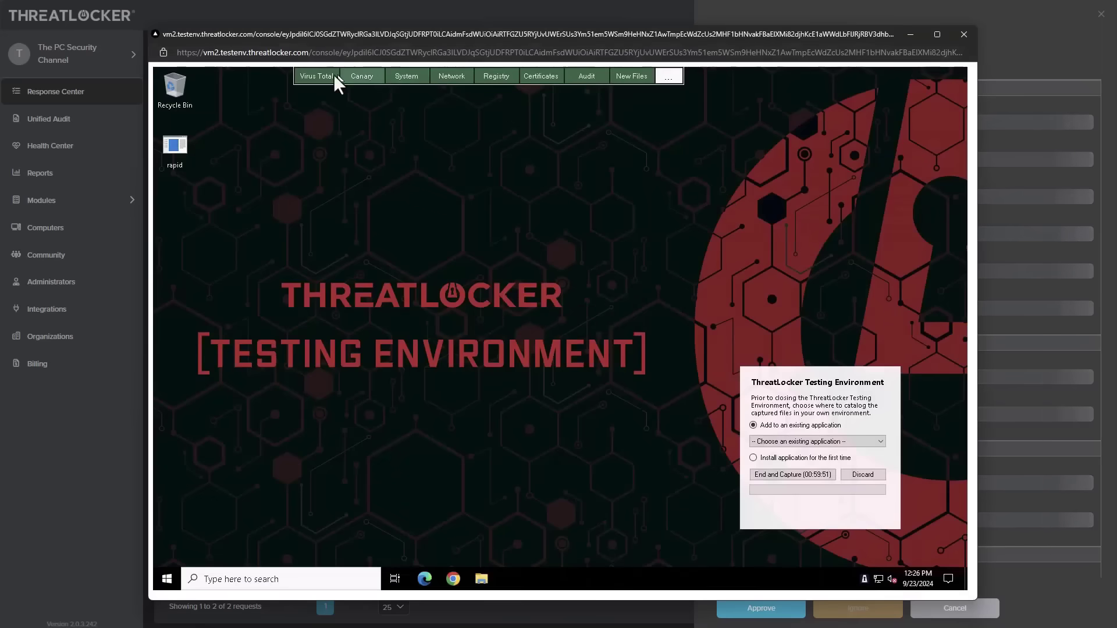
pyautogui.click(918, 551)
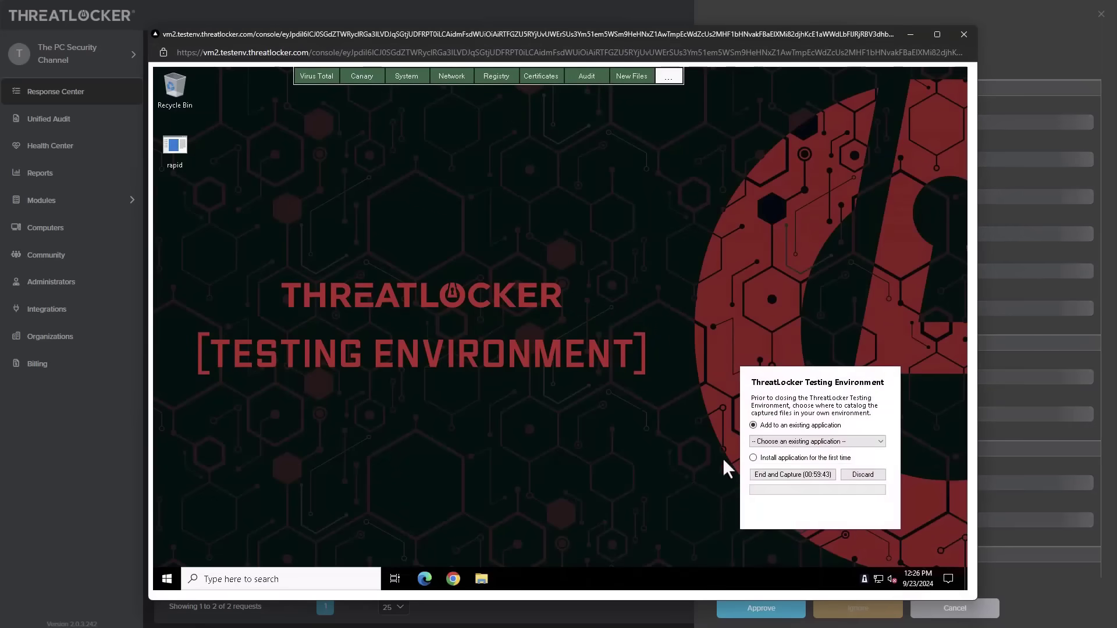
pyautogui.click(323, 74)
pyautogui.scroll(-5, 400, 302)
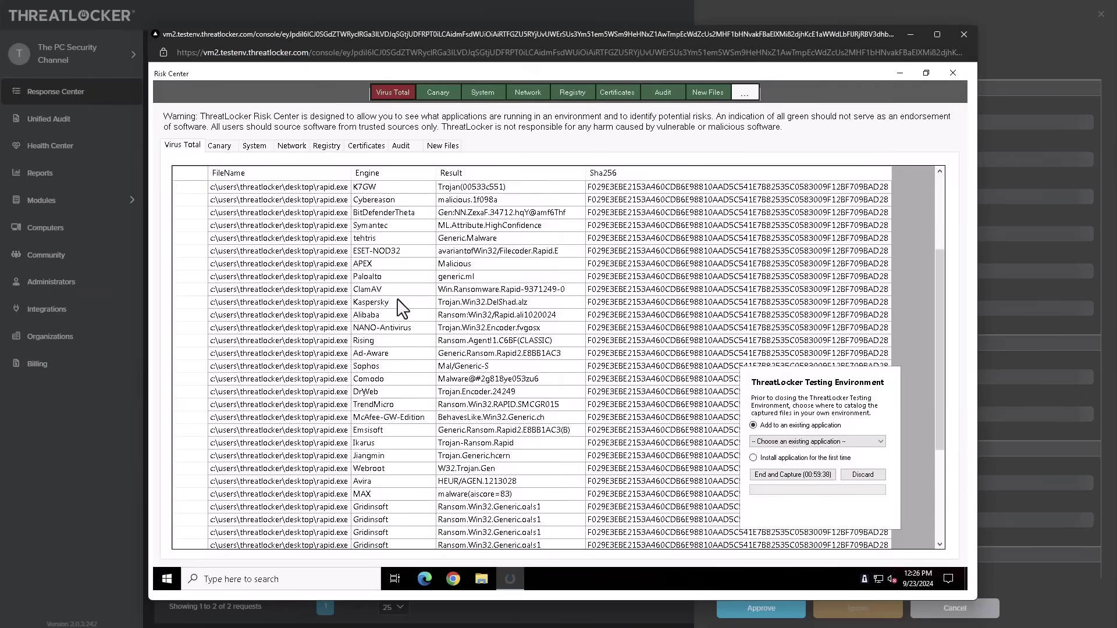
pyautogui.scroll(-4, 399, 301)
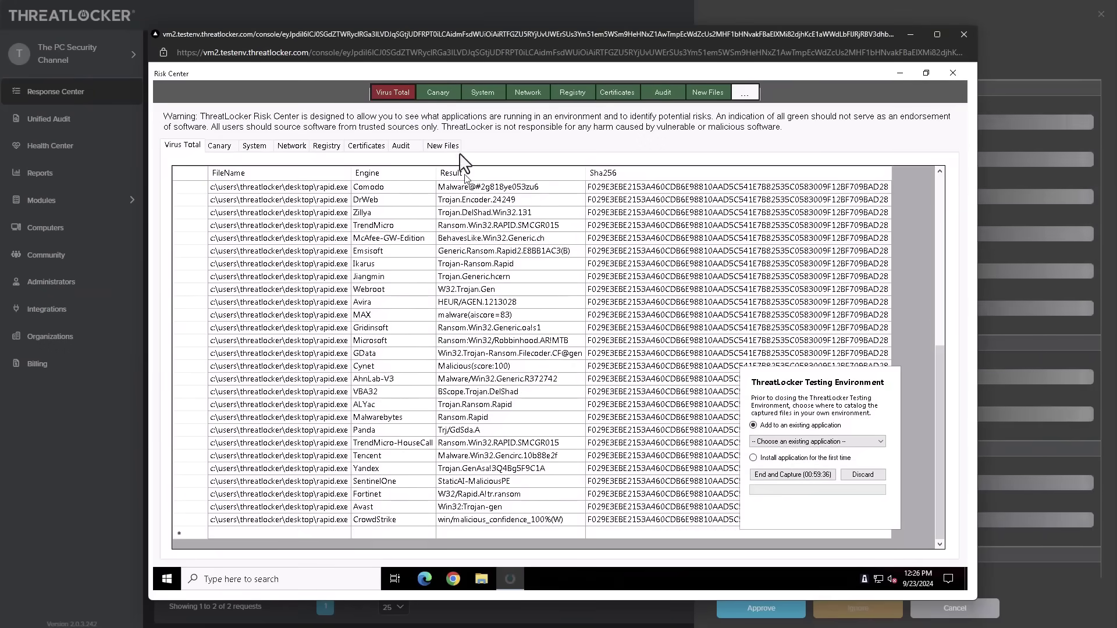
pyautogui.click(482, 91)
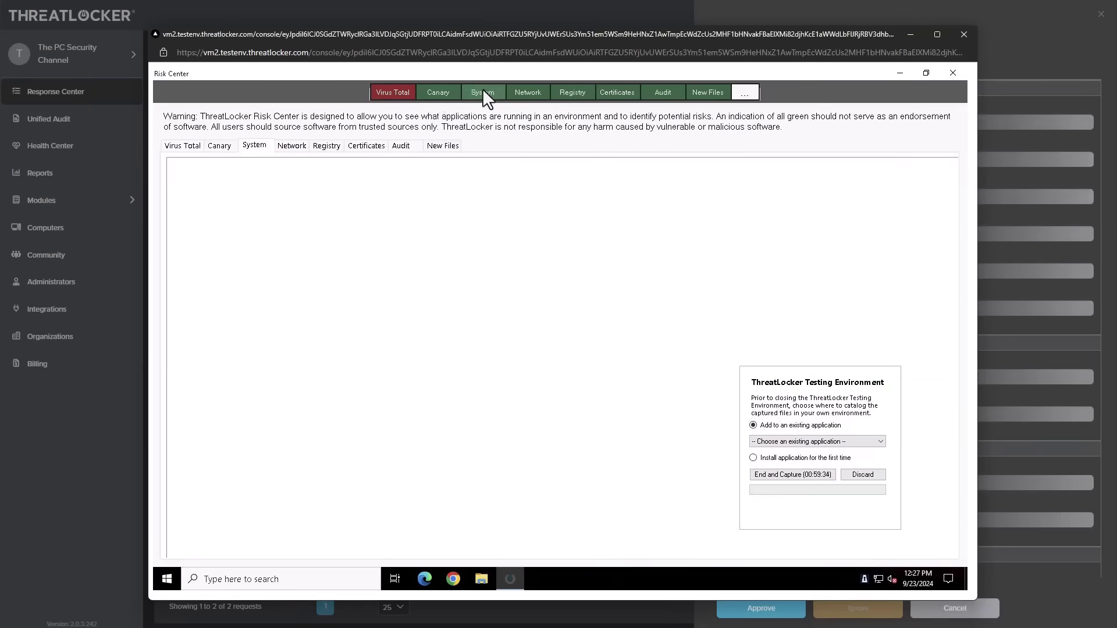
pyautogui.click(291, 147)
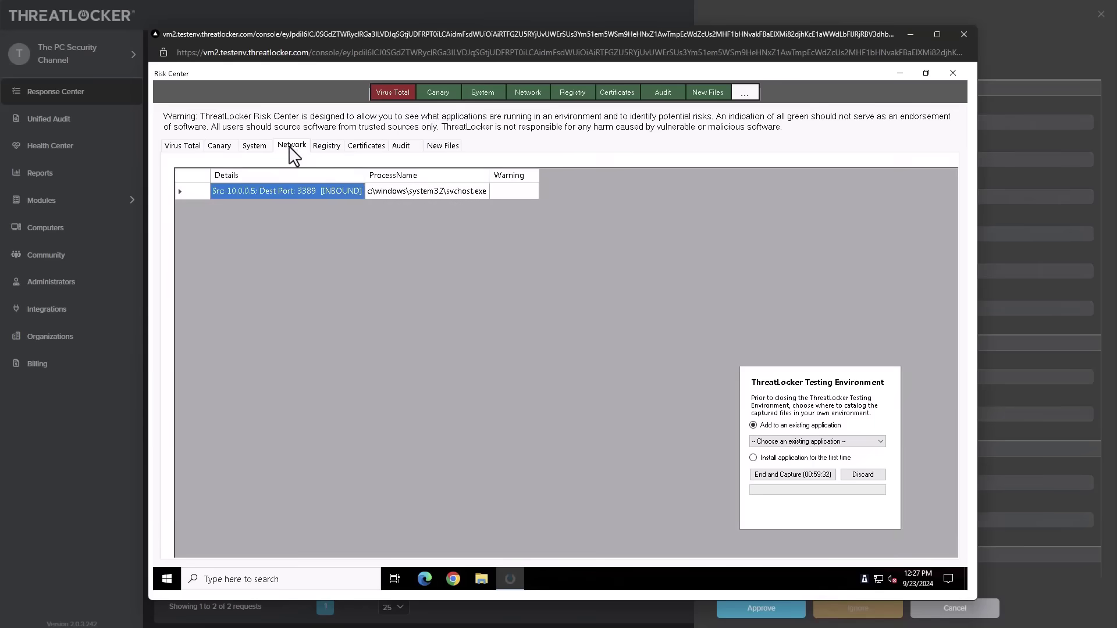
# Check the New Files rapid.exe created, then open the TPSC computer's Mode dropdown
pyautogui.click(443, 146)
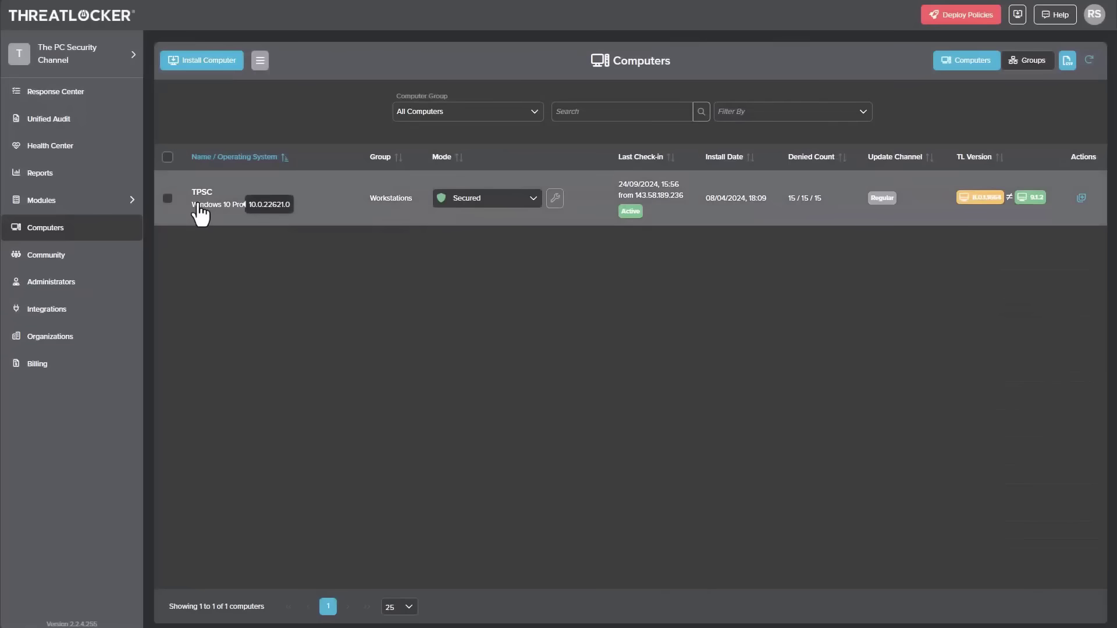
pyautogui.click(482, 203)
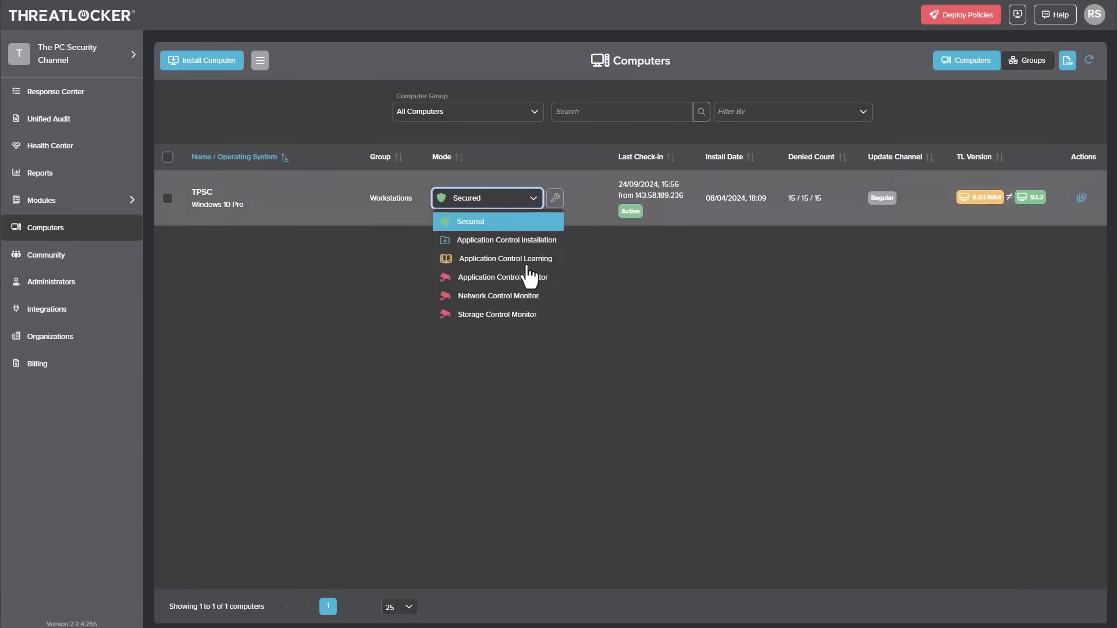